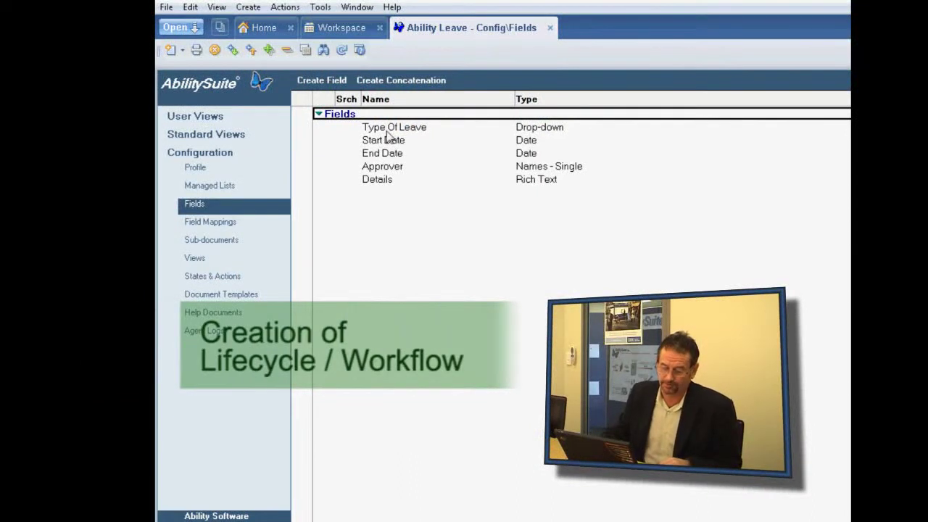
# Step: Open States & Actions and start a new state definition for the Leave Request System
pyautogui.click(213, 276)
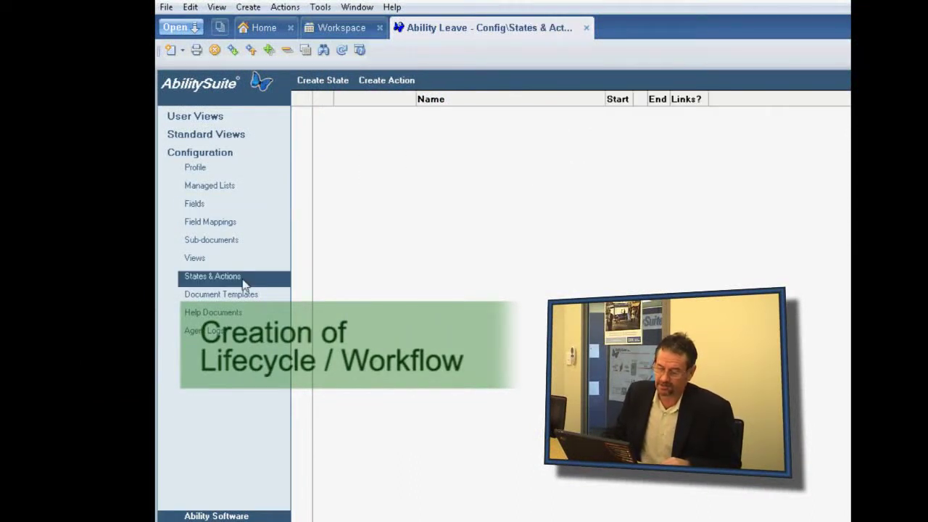
pyautogui.click(324, 84)
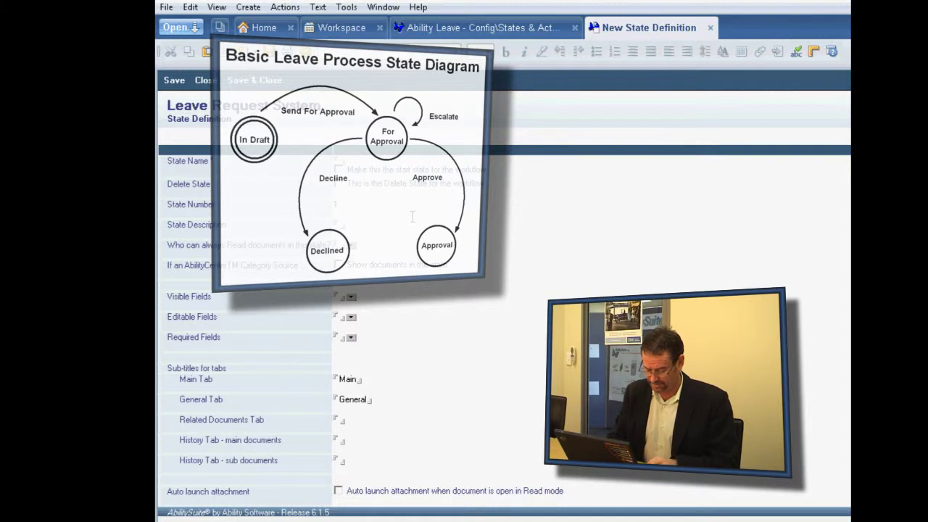
# Step: Name the state 'In draft', make it the start state, and make all leave fields visible
pyautogui.write('In')
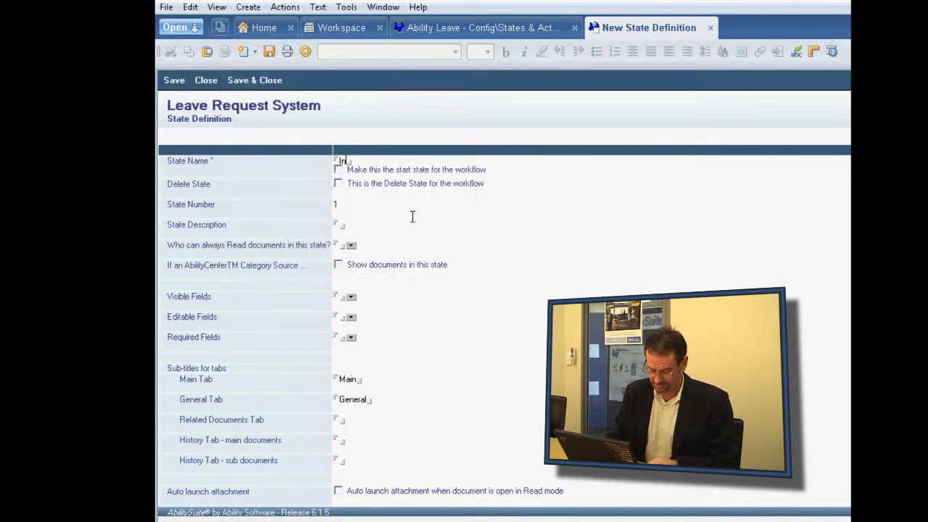
pyautogui.write(' draft')
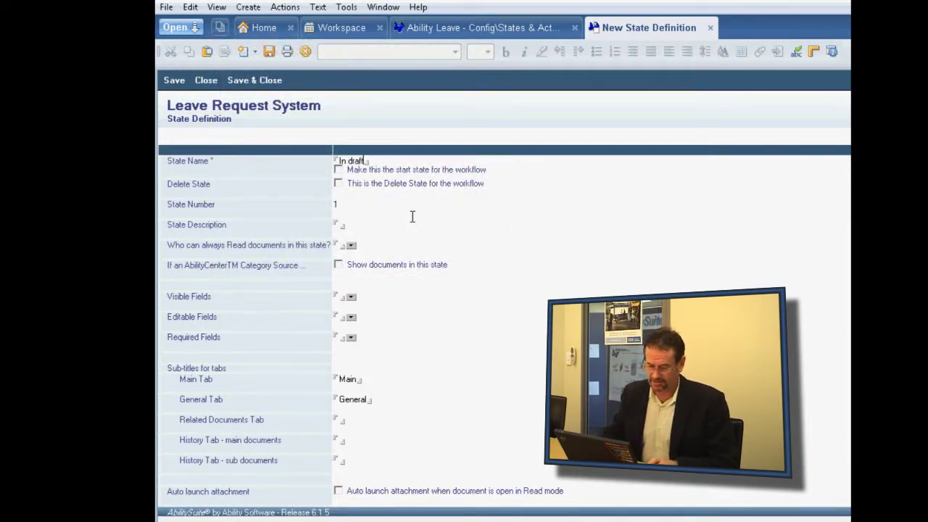
pyautogui.press('Tab')
pyautogui.press('space')
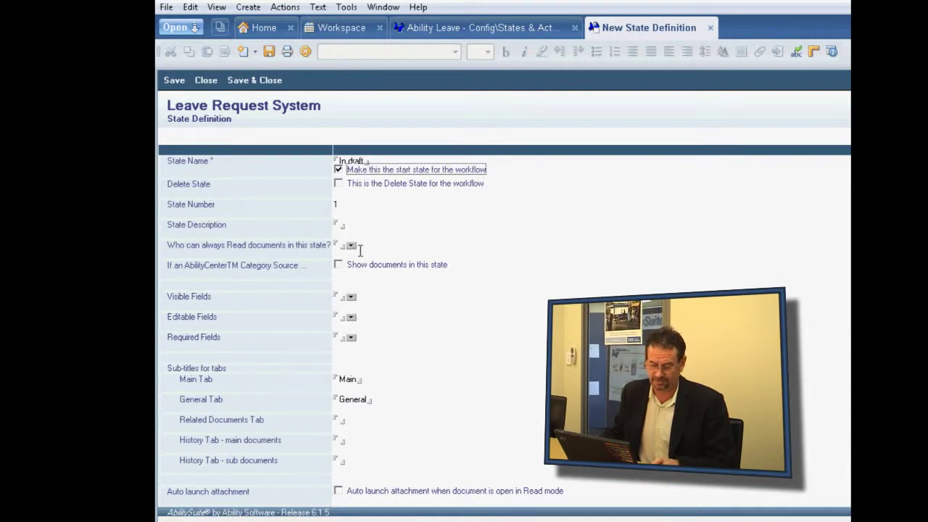
pyautogui.click(351, 298)
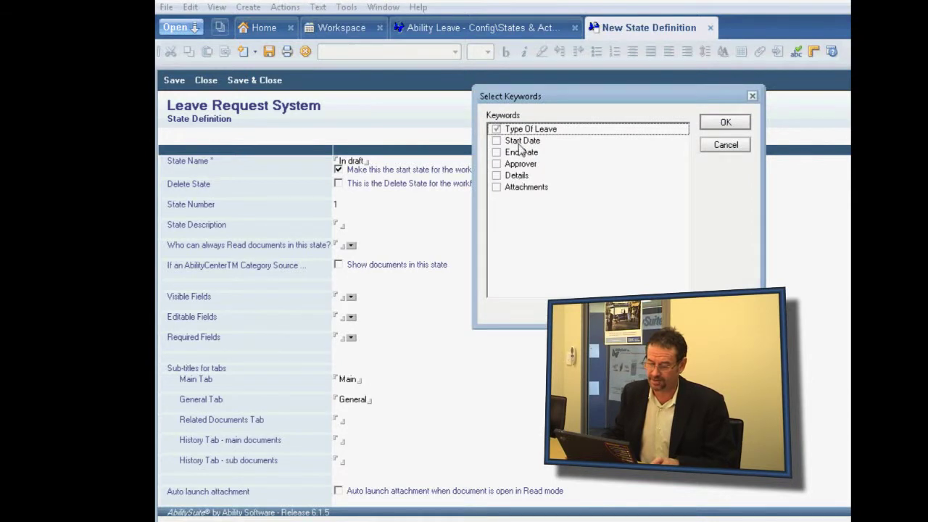
pyautogui.keyDown('shift'); pyautogui.click(520, 164); pyautogui.keyUp('shift')
pyautogui.click(725, 122)
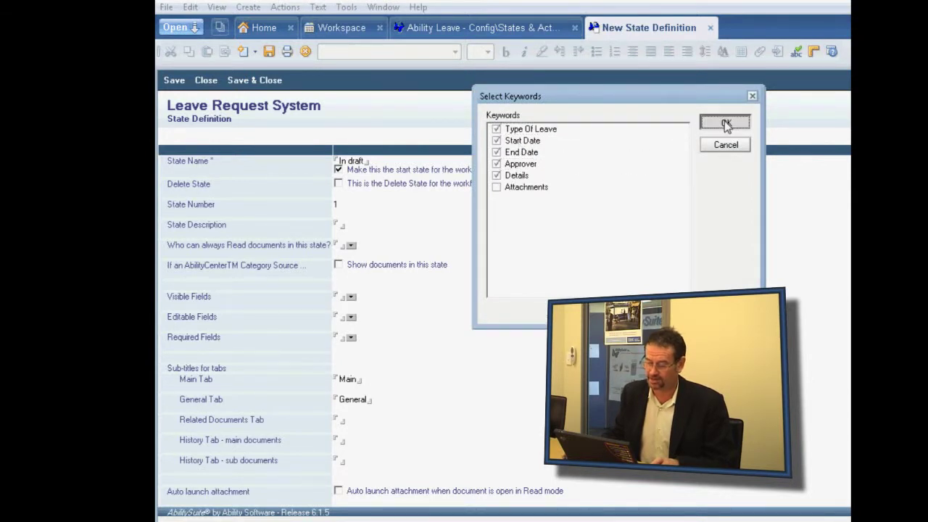
# Step: Make all leave fields editable, require Type Of Leave, and save the In draft state
pyautogui.click(351, 317)
pyautogui.keyDown('shift'); pyautogui.click(522, 141); pyautogui.keyUp('shift')
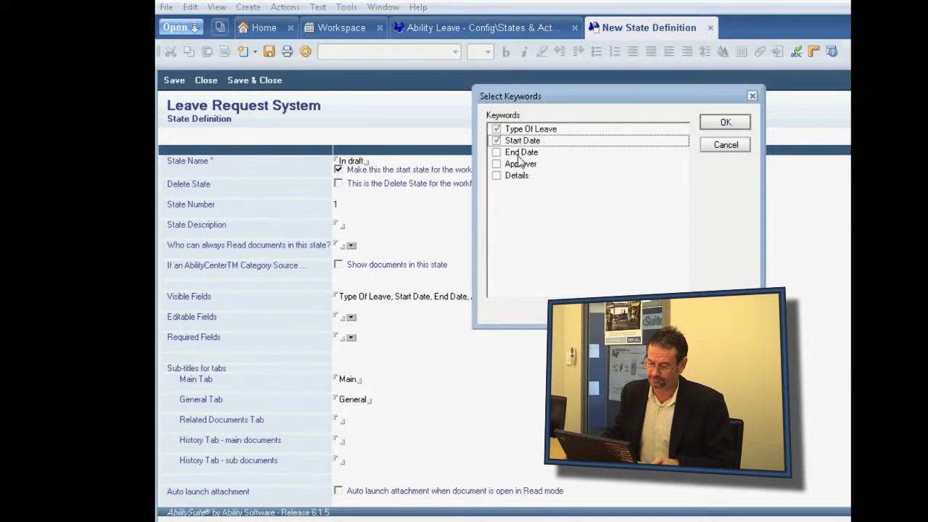
pyautogui.keyDown('shift'); pyautogui.click(517, 175); pyautogui.keyUp('shift')
pyautogui.click(725, 122)
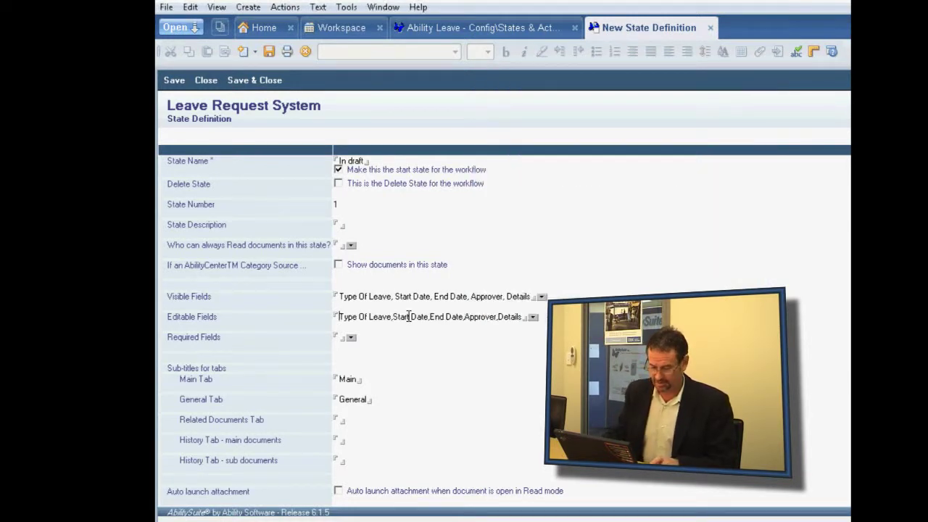
pyautogui.click(351, 337)
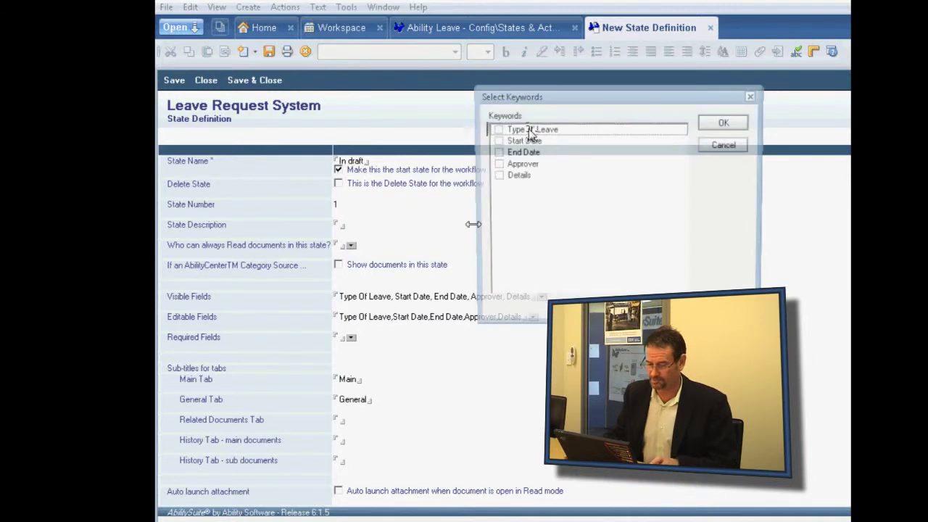
pyautogui.click(602, 130)
pyautogui.click(725, 123)
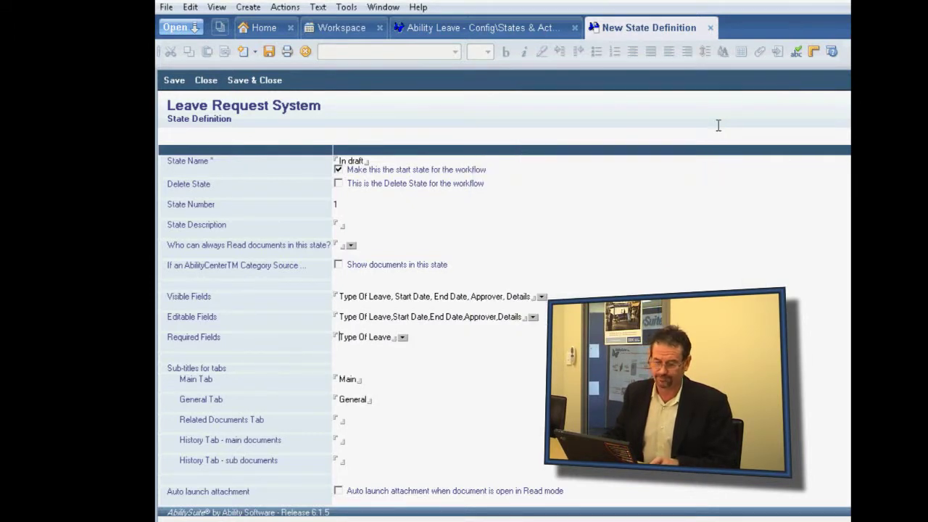
pyautogui.click(259, 84)
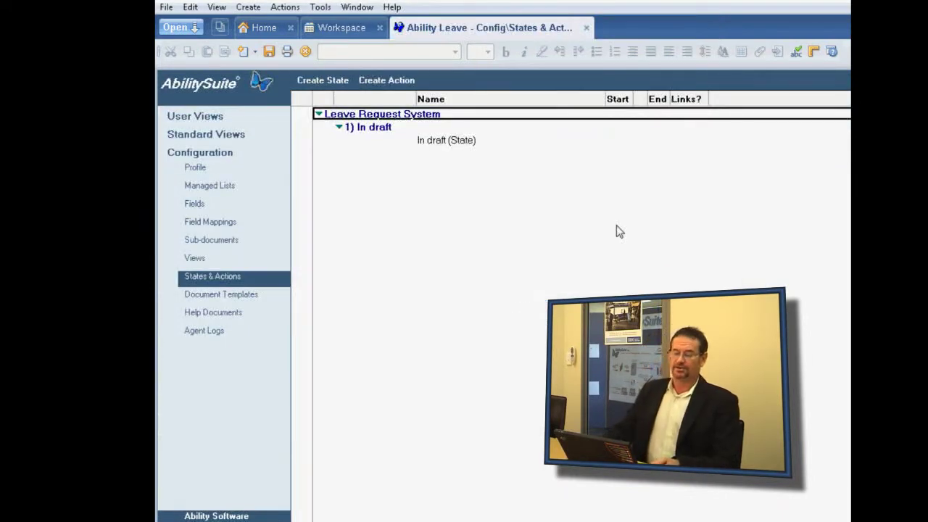
# Step: Show leave documents By Initiator and start a new leave request document
pyautogui.click(232, 135)
pyautogui.click(236, 174)
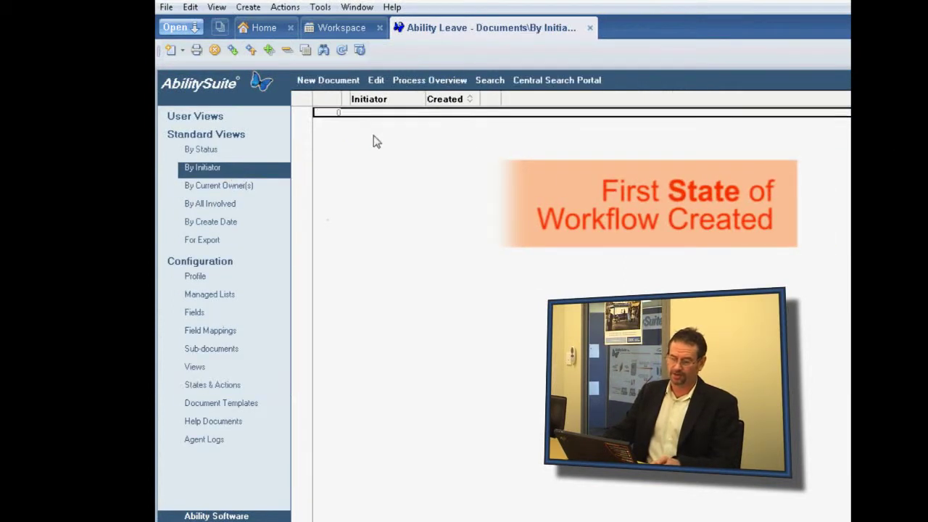
pyautogui.click(203, 265)
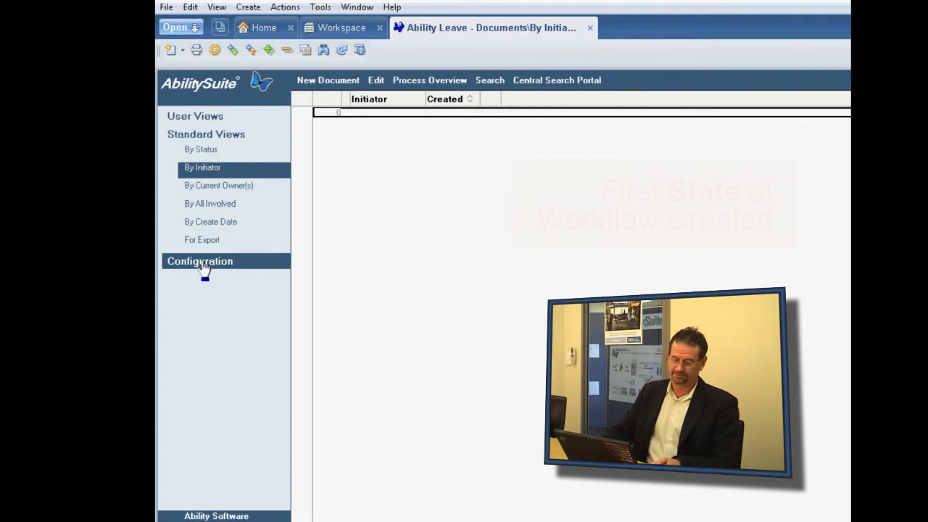
pyautogui.click(341, 83)
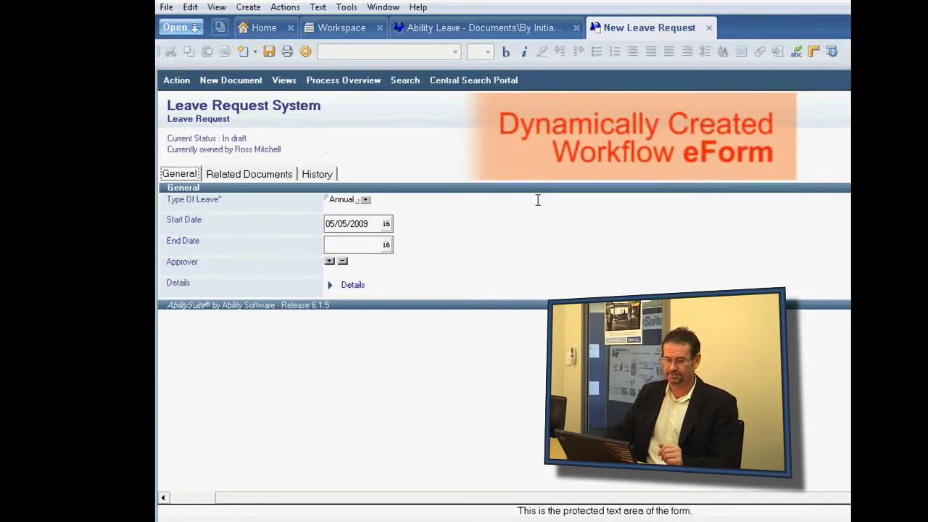
# Step: Set the end date to 08/05/2009 and choose the approver from the directory
pyautogui.click(387, 245)
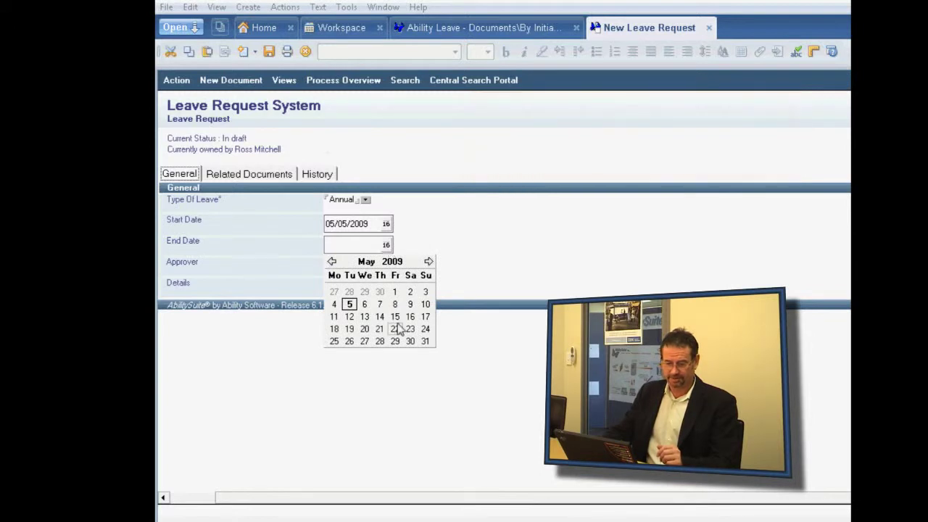
pyautogui.click(394, 304)
pyautogui.click(330, 261)
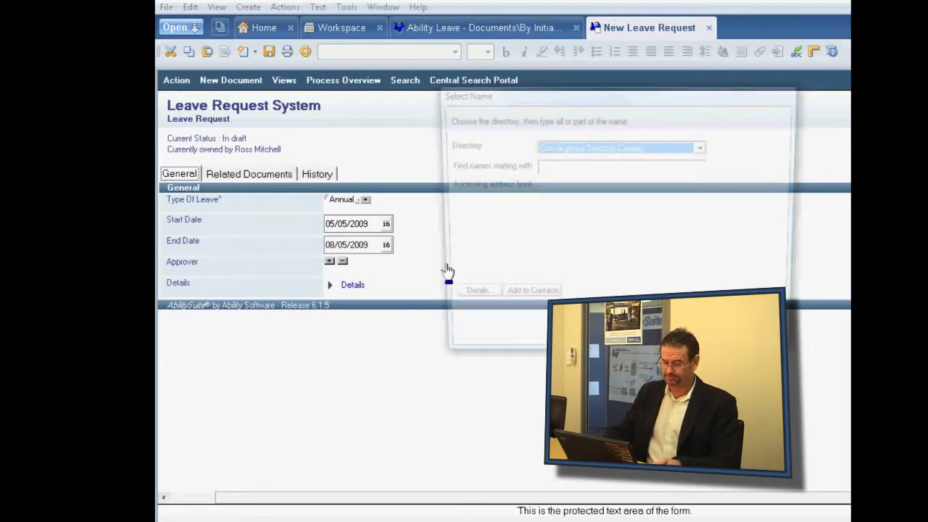
pyautogui.write('mar')
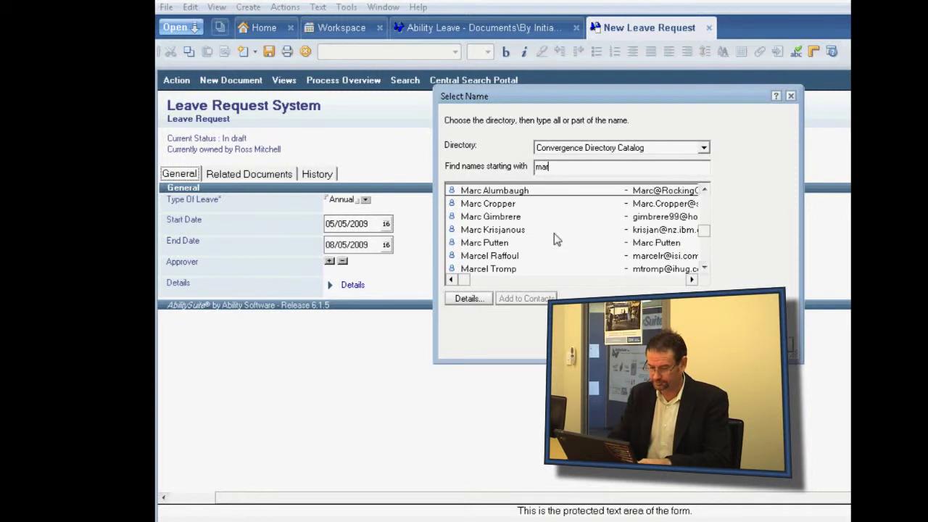
pyautogui.write('k pre')
pyautogui.click(551, 204)
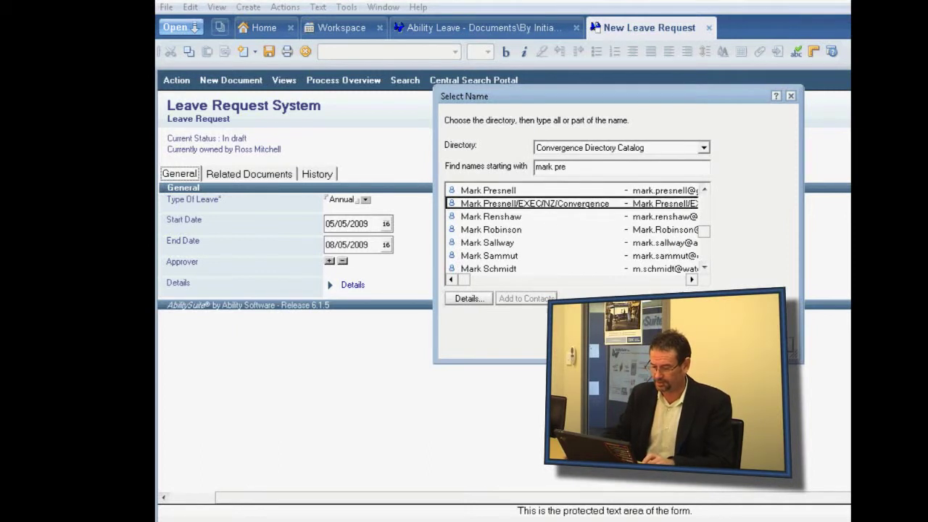
pyautogui.press('Return')
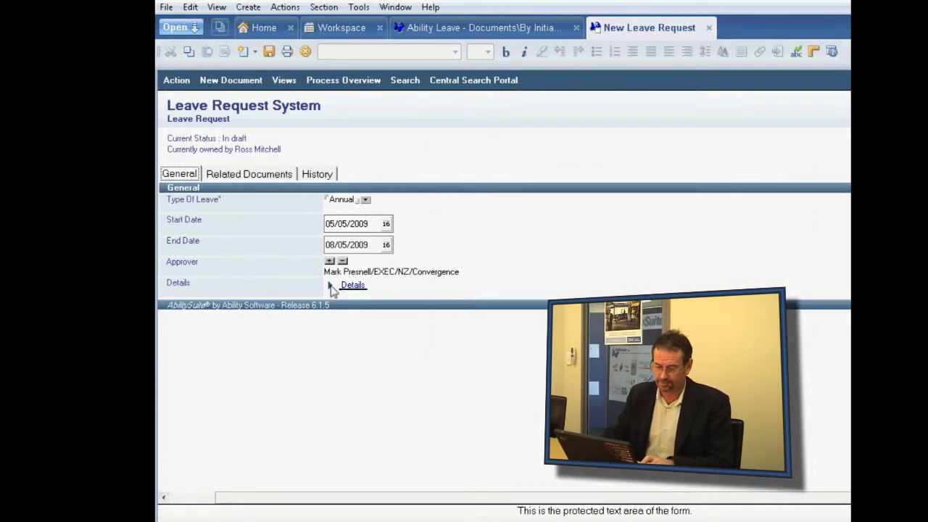
# Step: Enter 'Request for demo' as the details and save and close the request
pyautogui.click(332, 286)
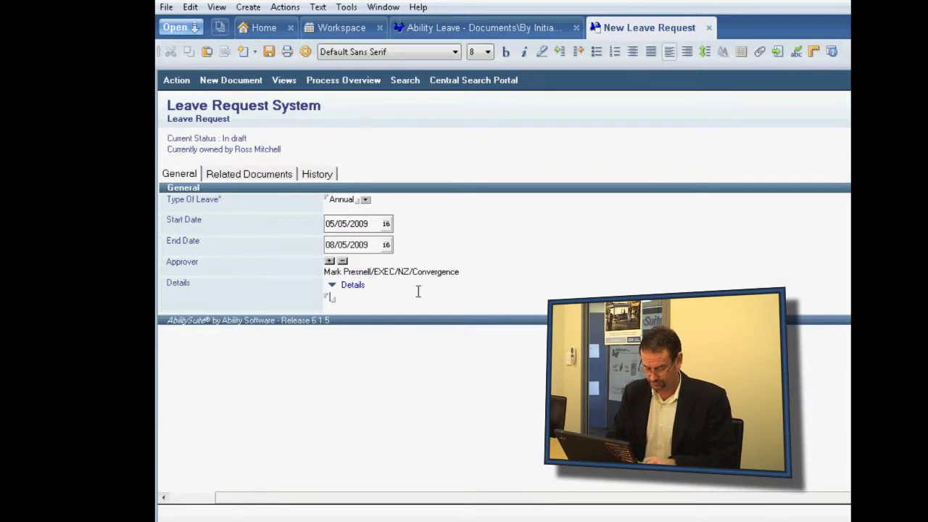
pyautogui.write('Request for demo')
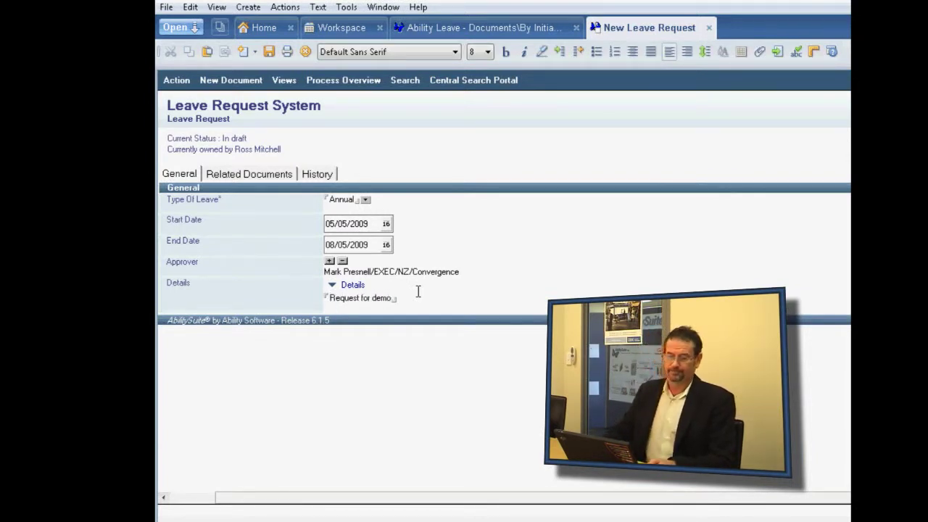
pyautogui.click(184, 86)
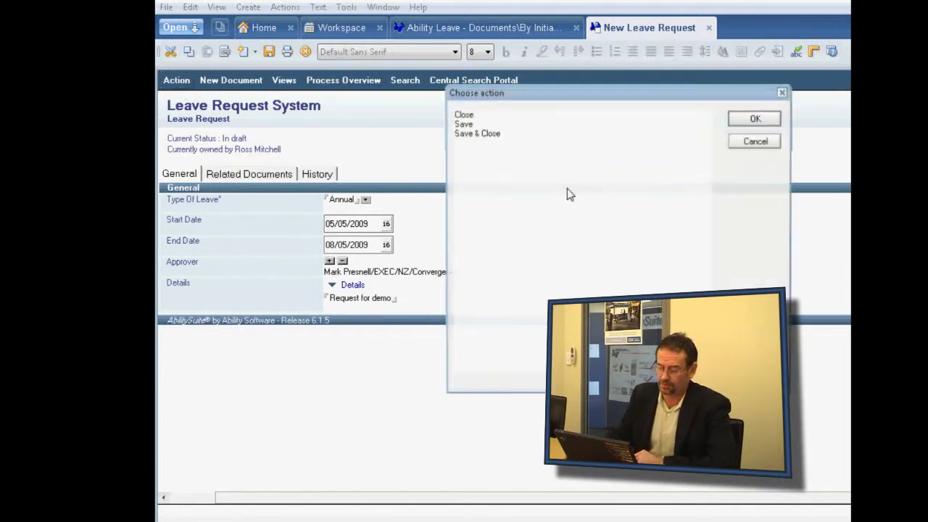
pyautogui.click(493, 135)
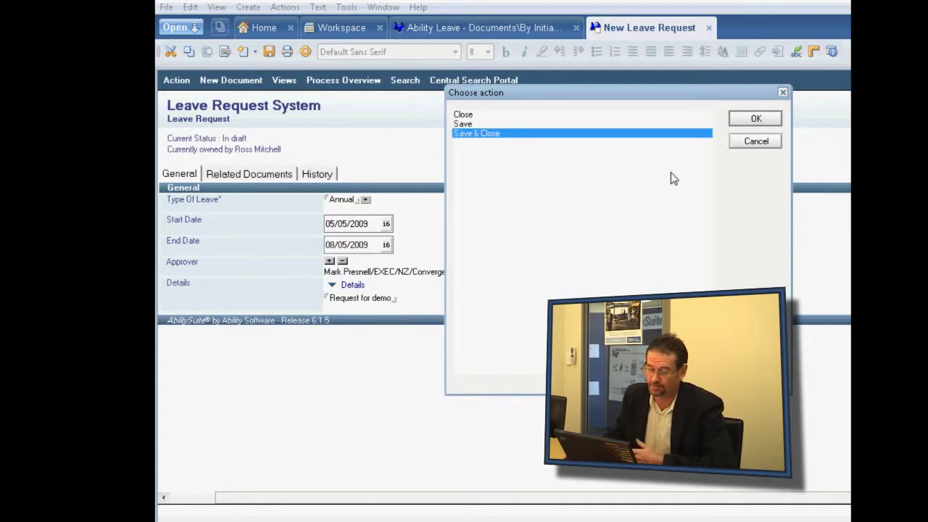
pyautogui.click(756, 119)
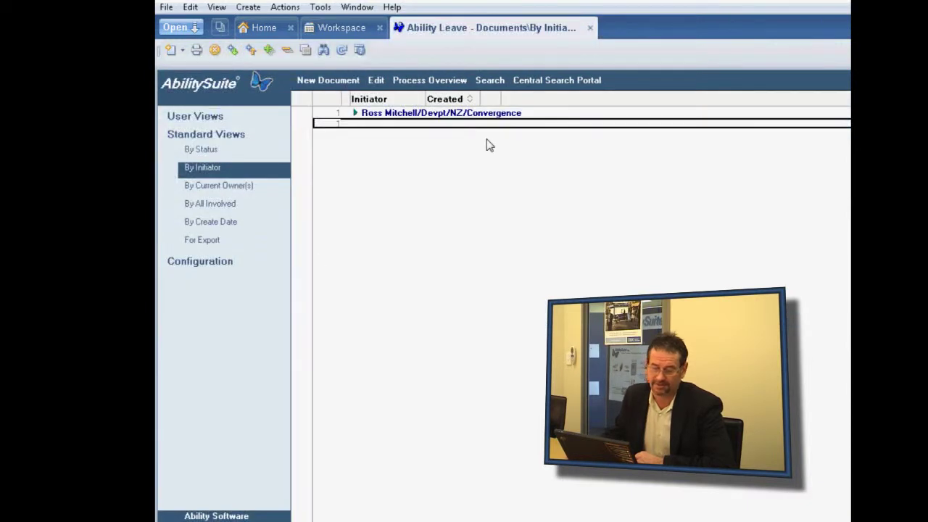
# Step: Start a new workflow state named 'For Approval' from States & Actions
pyautogui.click(210, 262)
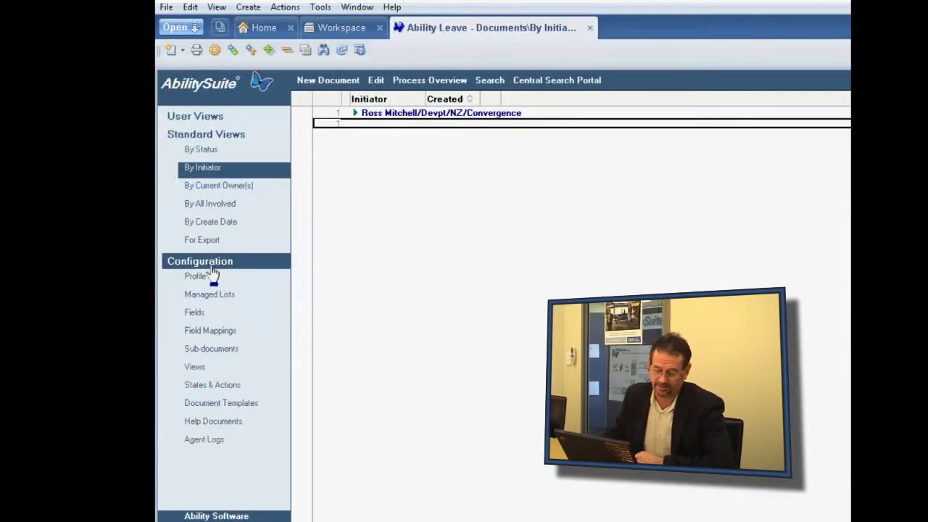
pyautogui.click(250, 390)
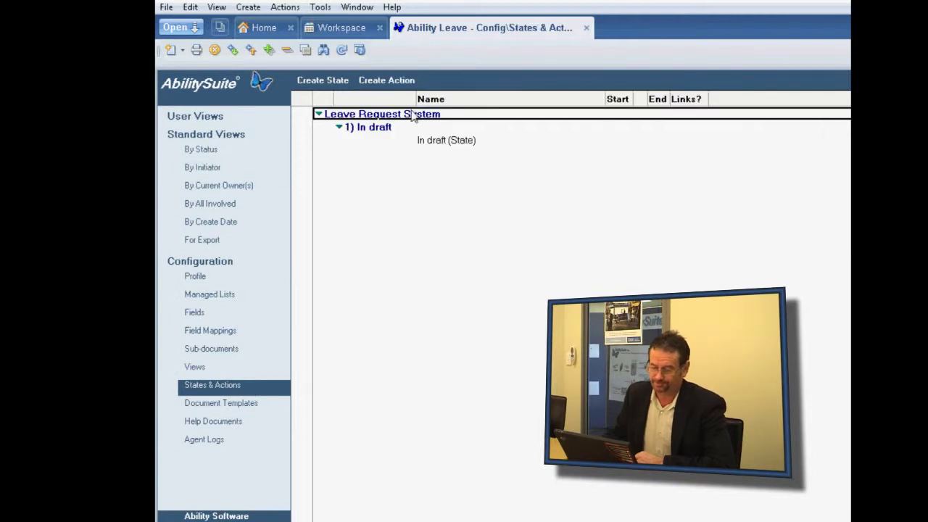
pyautogui.click(323, 80)
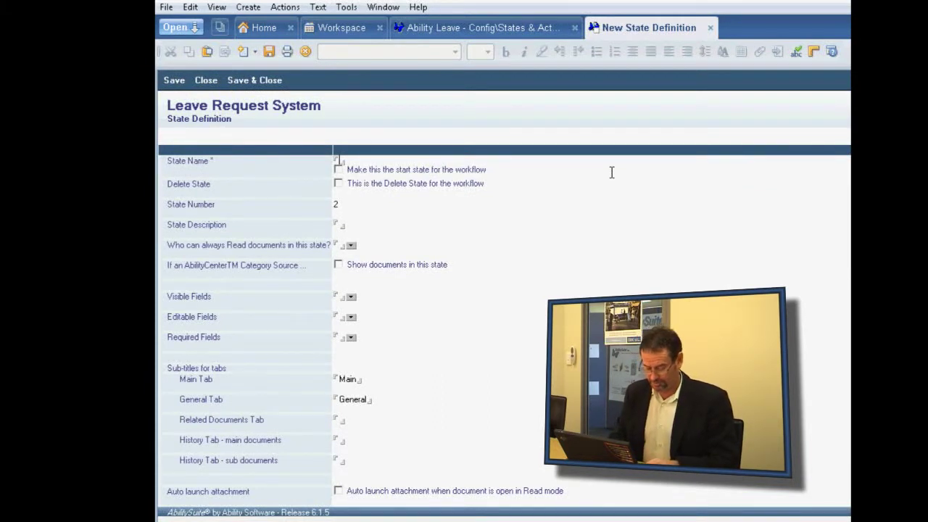
pyautogui.write('For Approval')
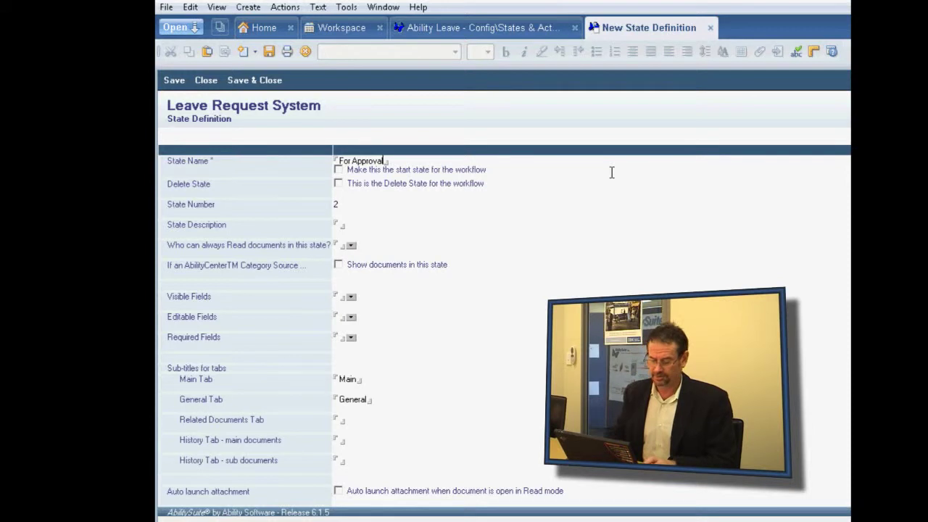
# Step: Make Start Date, End Date, Approver and Details visible, then save the For Approval state
pyautogui.click(351, 298)
pyautogui.click(516, 141)
pyautogui.click(516, 152)
pyautogui.click(516, 164)
pyautogui.click(516, 175)
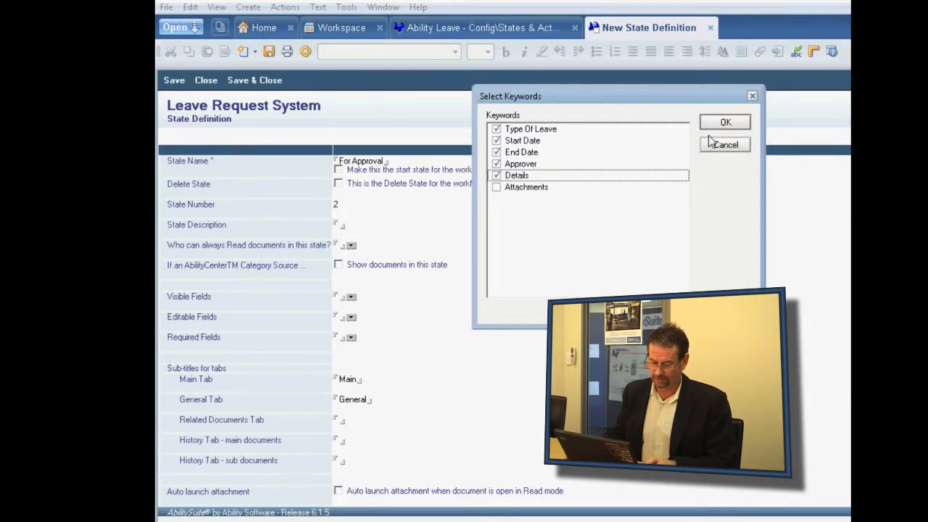
pyautogui.click(725, 123)
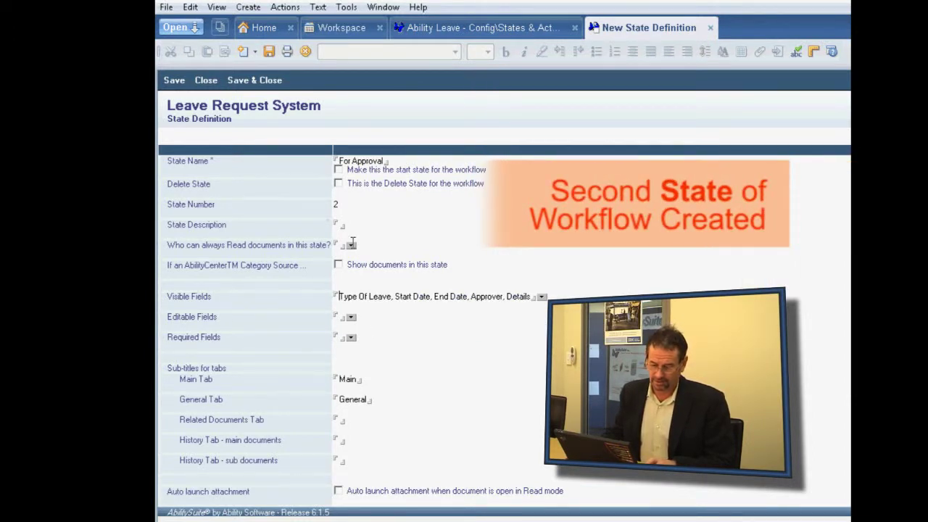
pyautogui.click(259, 81)
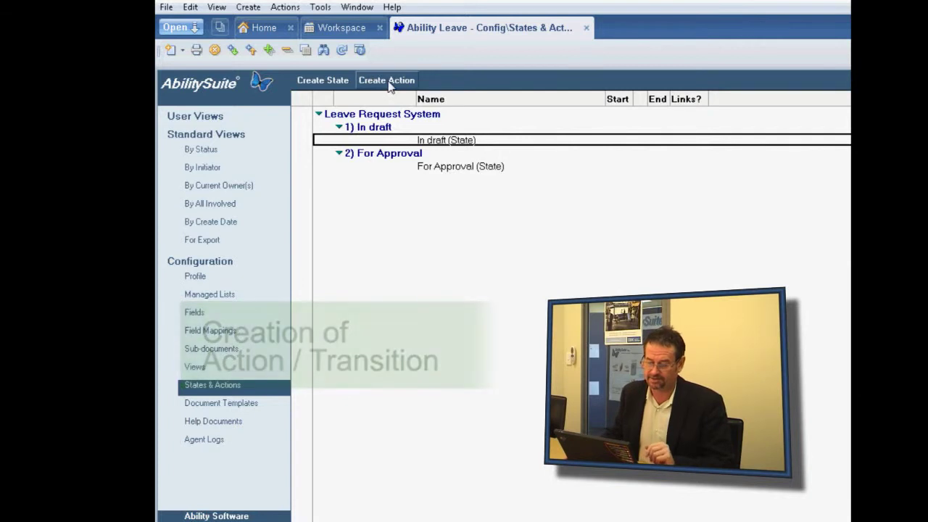
# Step: Start a new action, keep it non-automatic, and mark it as a transition
pyautogui.click(501, 143)
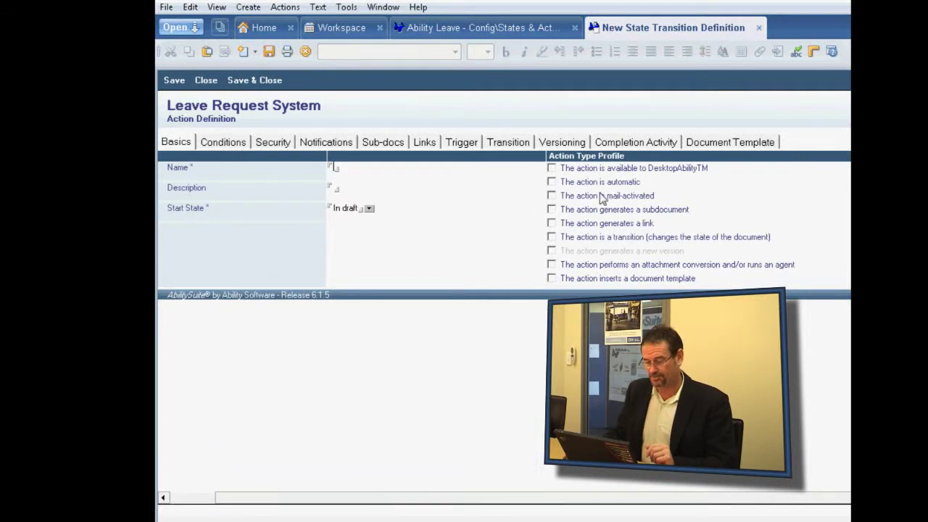
pyautogui.click(462, 143)
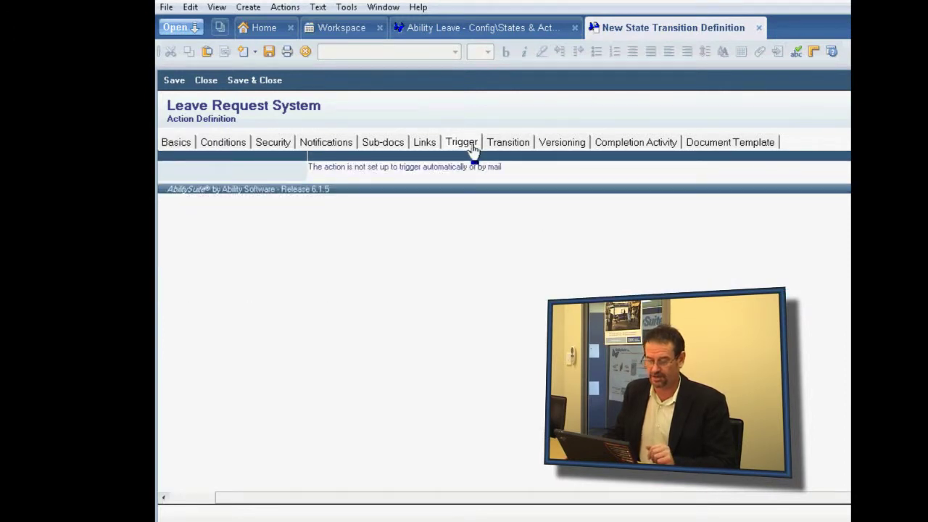
pyautogui.click(180, 145)
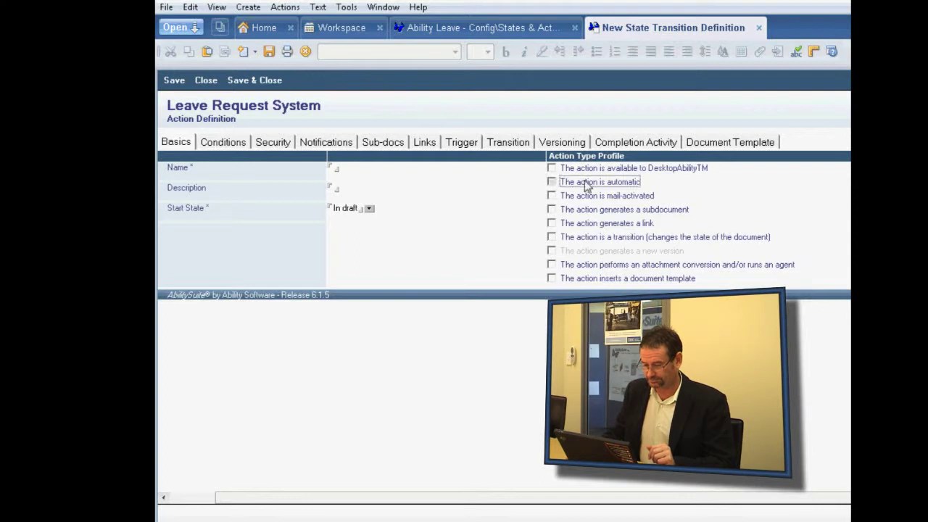
pyautogui.click(465, 144)
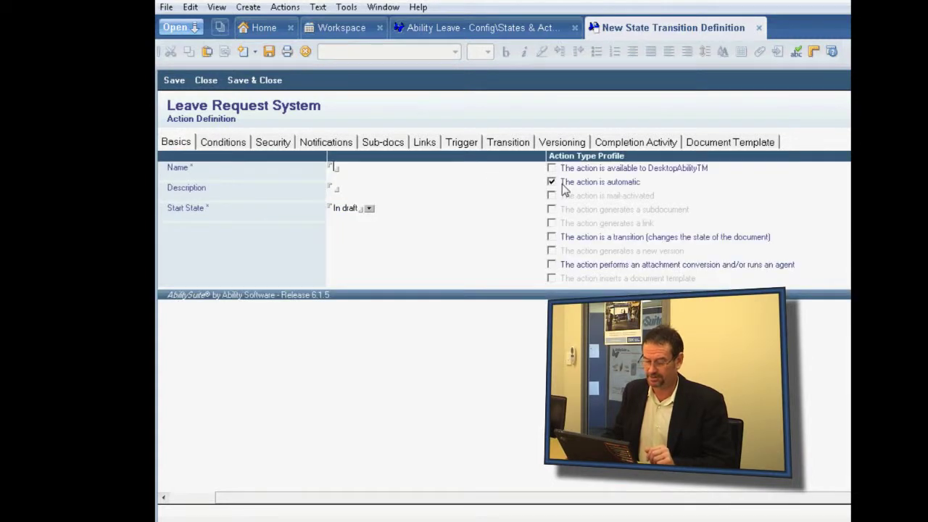
pyautogui.click(563, 183)
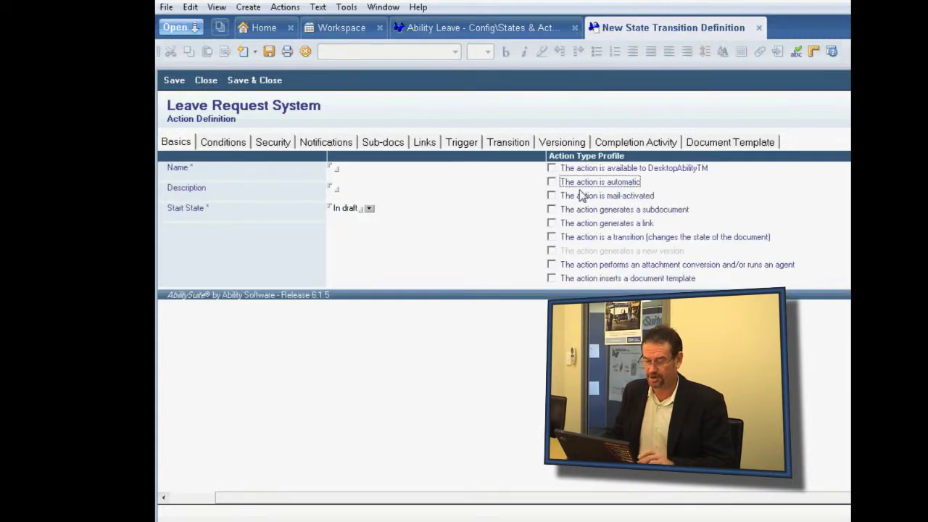
pyautogui.click(612, 240)
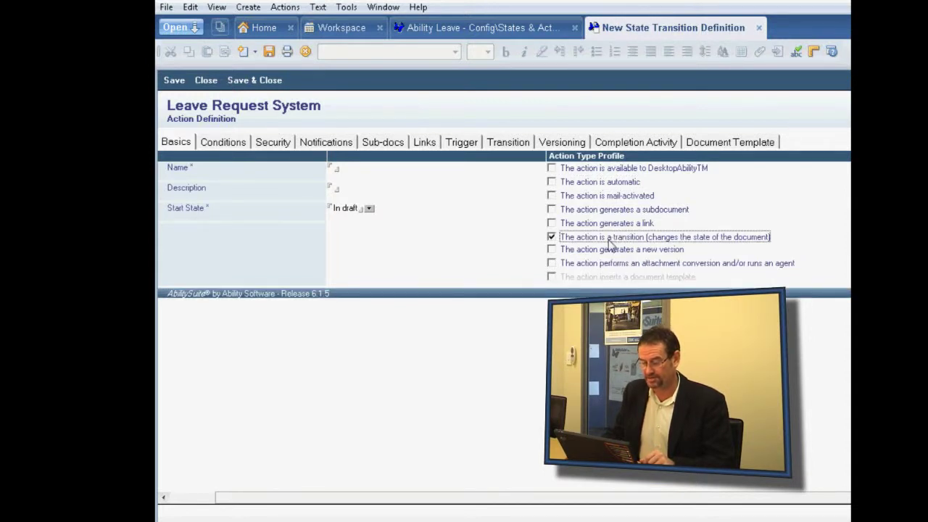
# Step: Name the action 'Send Fpor Approval' and set For Approval as its new state
pyautogui.click(499, 174)
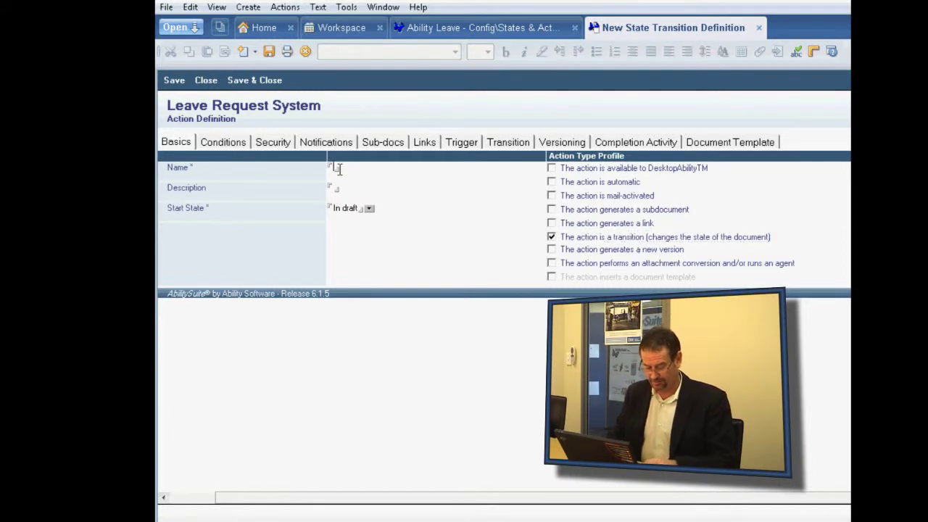
pyautogui.write('Send')
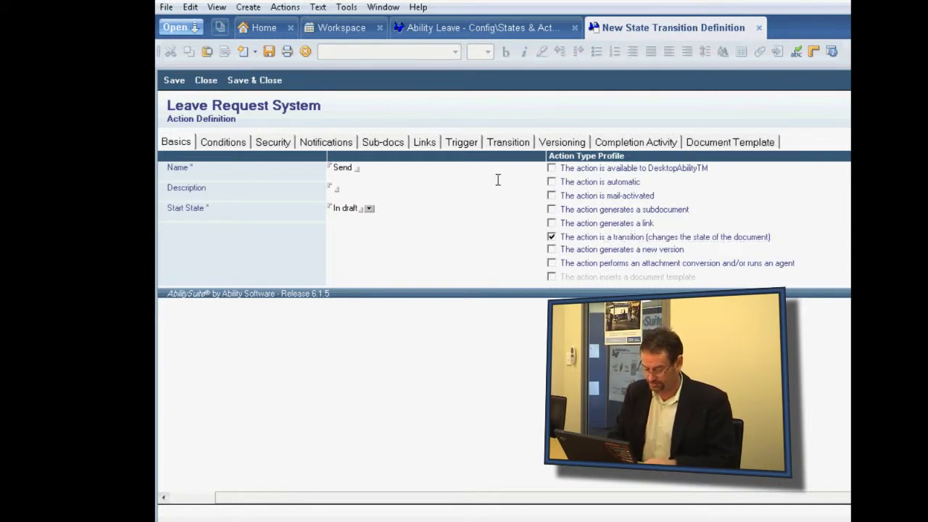
pyautogui.write(' Fpor Appro')
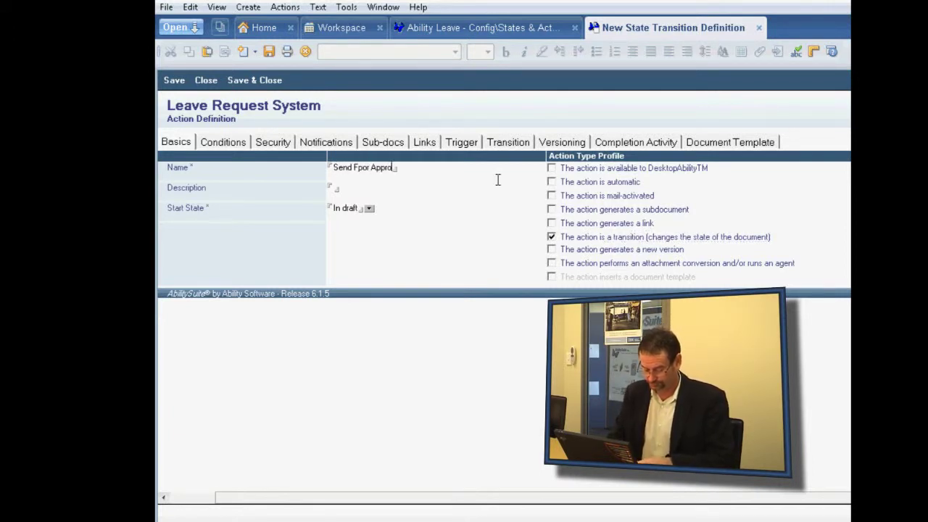
pyautogui.write('val')
pyautogui.press('Tab')
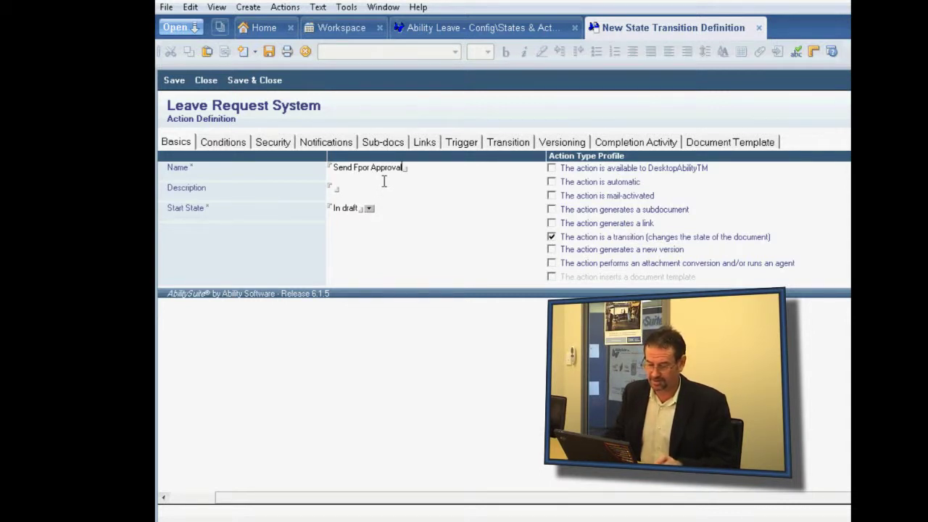
pyautogui.click(509, 143)
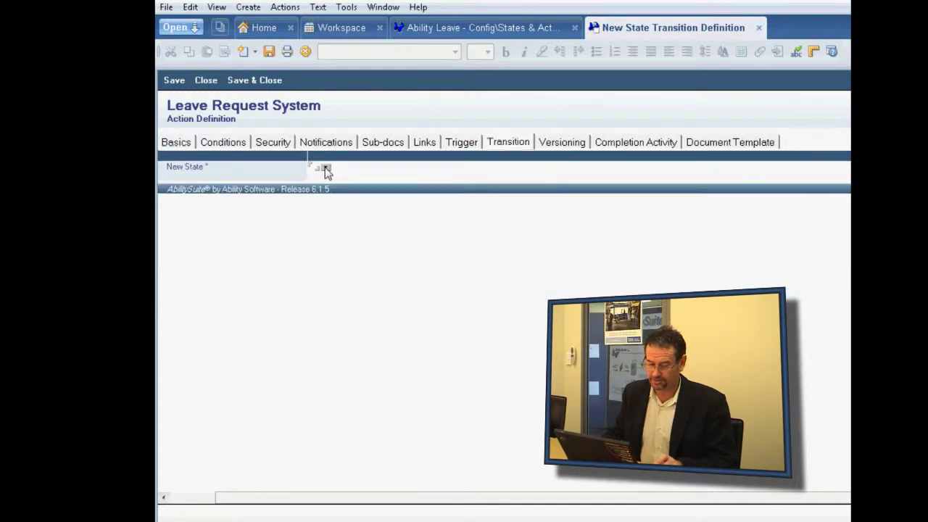
pyautogui.click(324, 169)
pyautogui.click(515, 128)
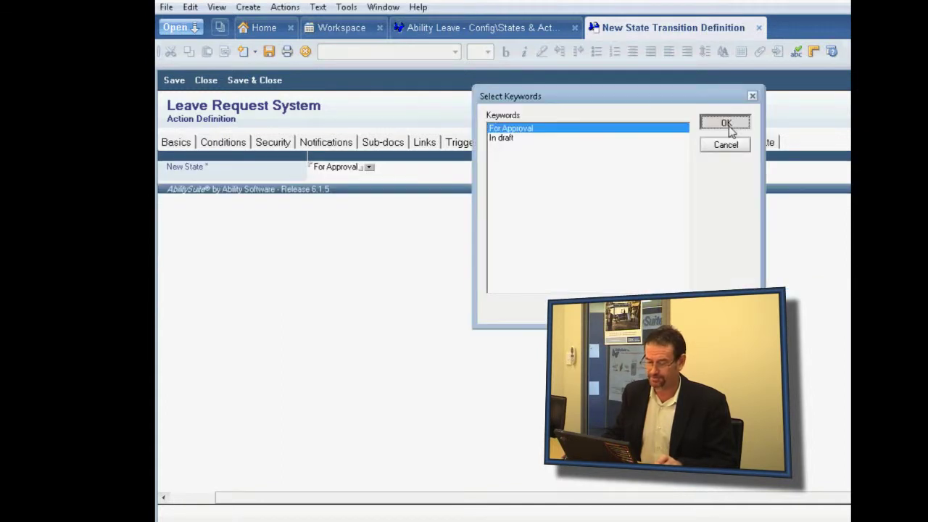
pyautogui.click(726, 123)
# Step: Send the action's notification to whoever is in the Approver field
pyautogui.click(342, 148)
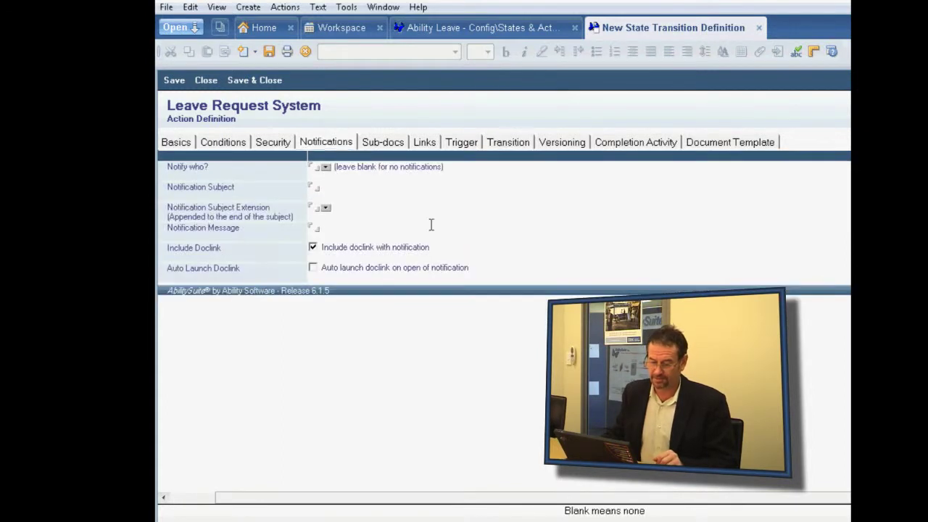
pyautogui.click(326, 166)
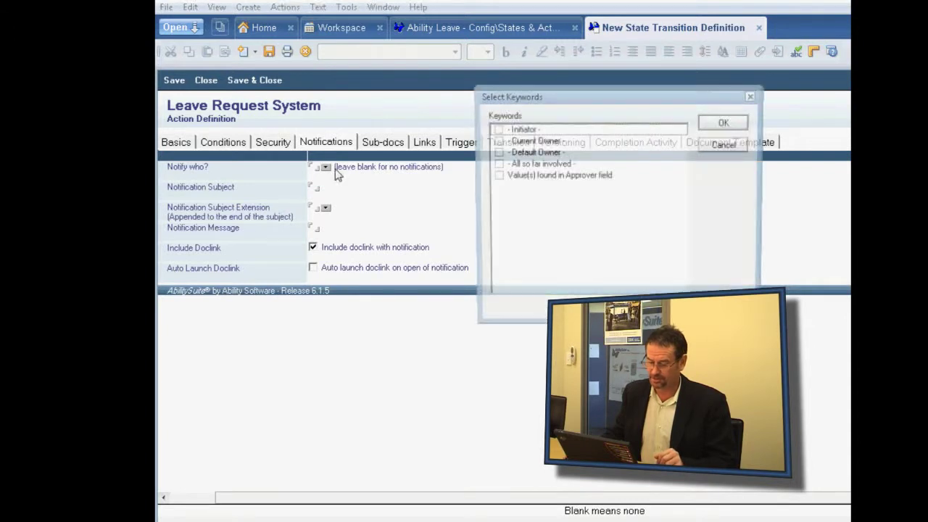
pyautogui.click(572, 178)
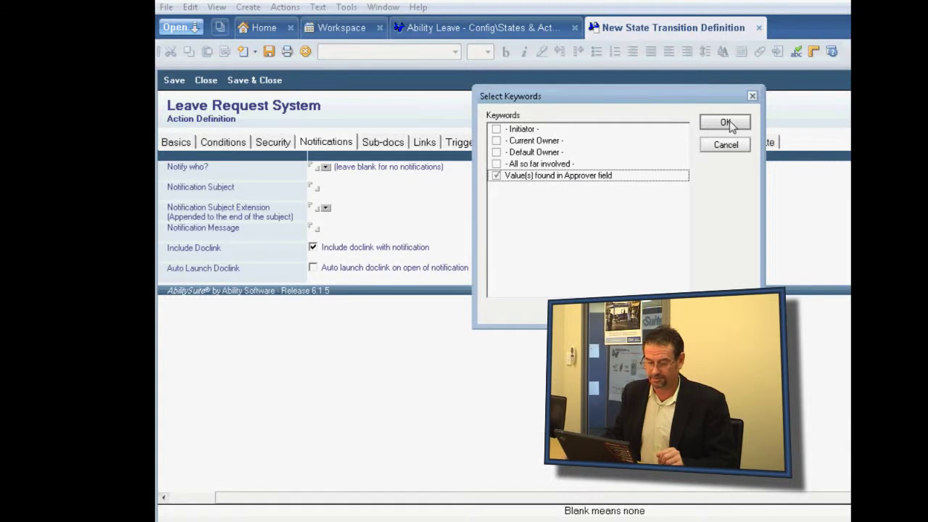
pyautogui.click(726, 123)
# Step: Set the notification subject to 'Please approve this leave request' with Type Of Leave appended
pyautogui.click(317, 187)
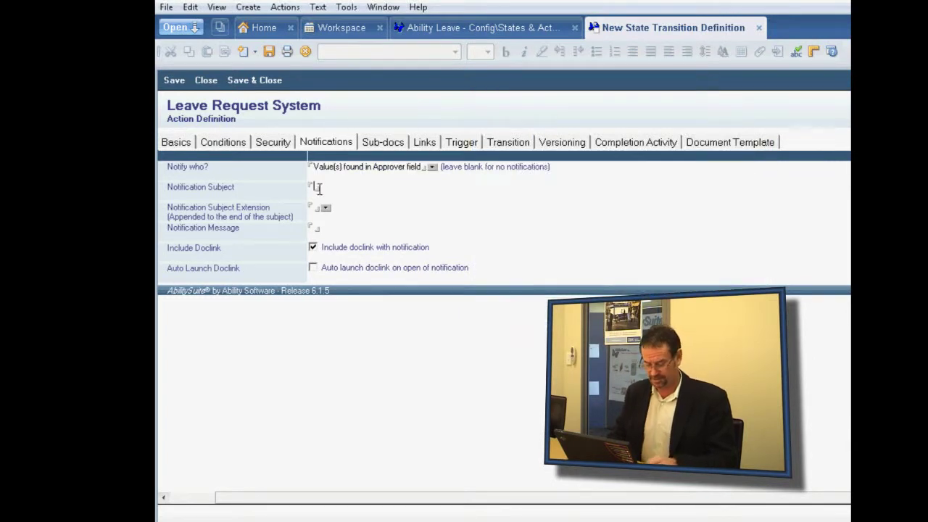
pyautogui.write('Hle')
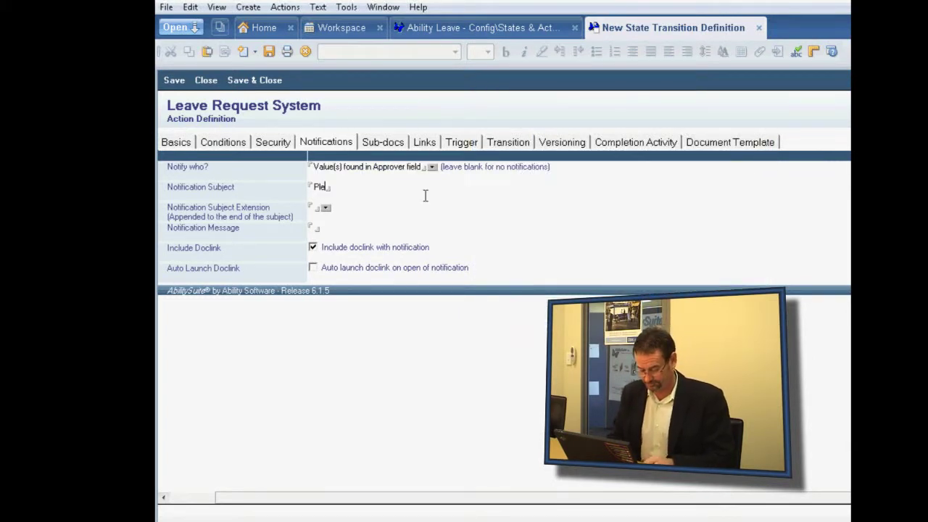
pyautogui.write('ase ')
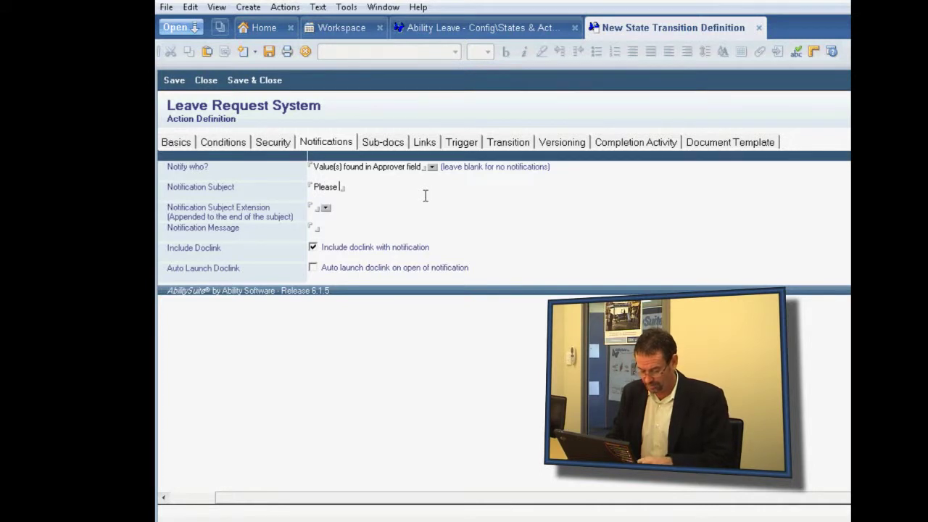
pyautogui.write('approve this ')
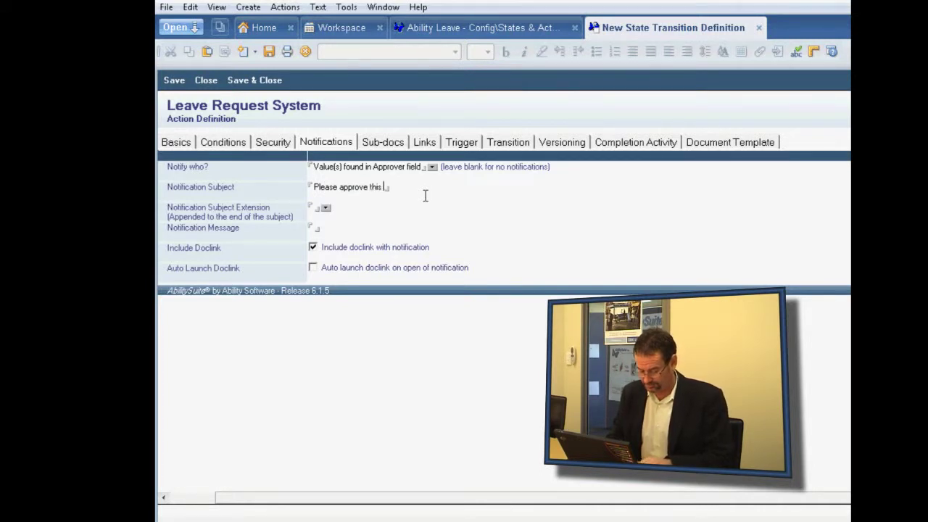
pyautogui.write('leave re')
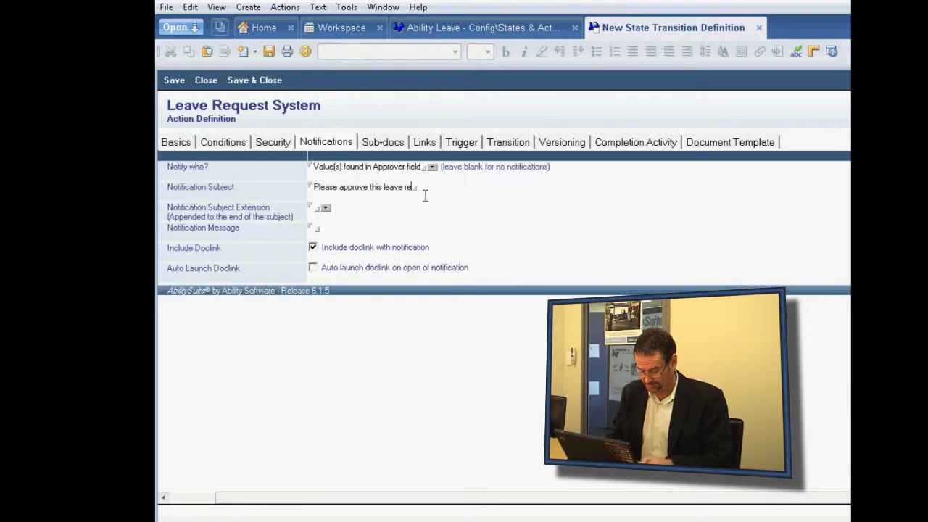
pyautogui.write('quest')
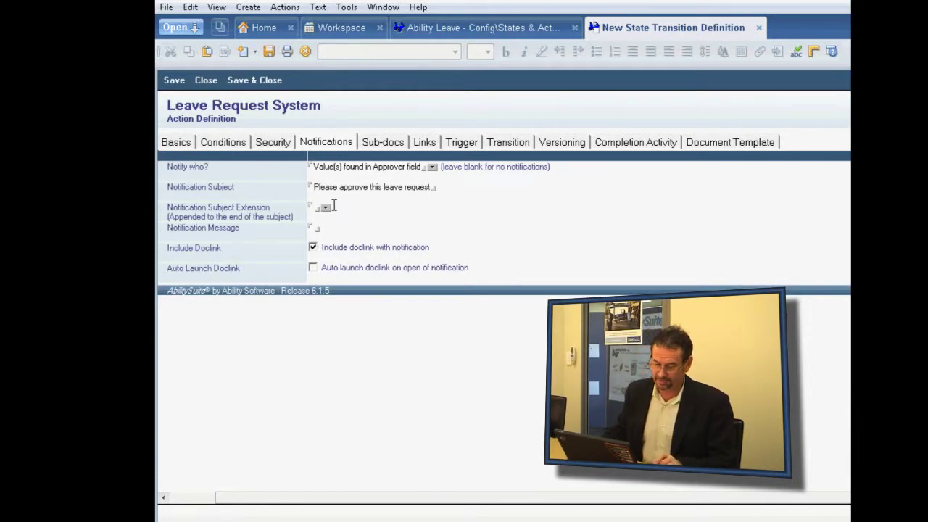
pyautogui.click(326, 207)
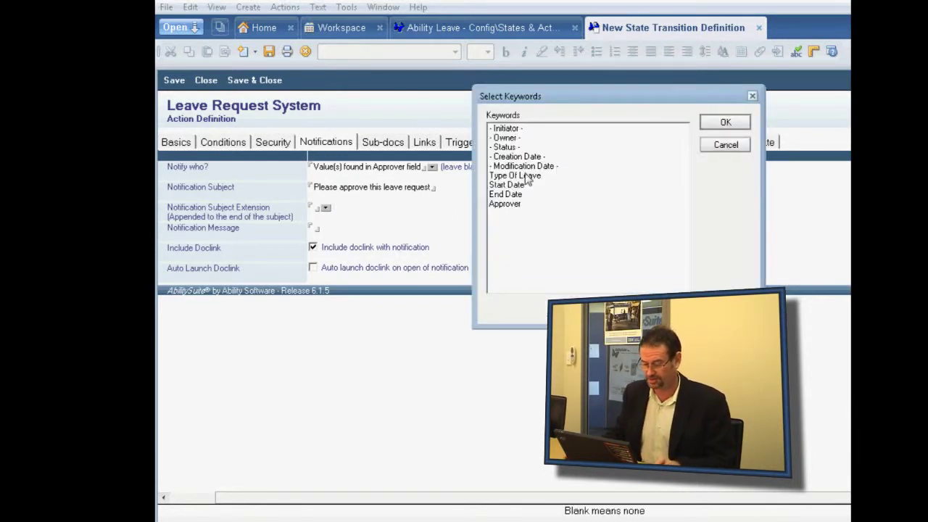
pyautogui.click(532, 176)
pyautogui.doubleClick(531, 177)
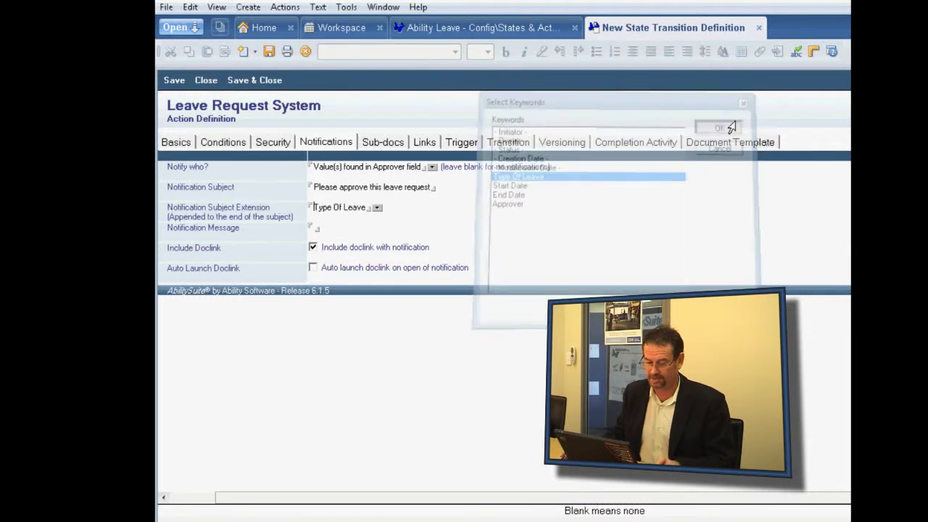
# Step: Write the message 'Please review and approve of decline', correcting the 'approove' typo
pyautogui.click(311, 230)
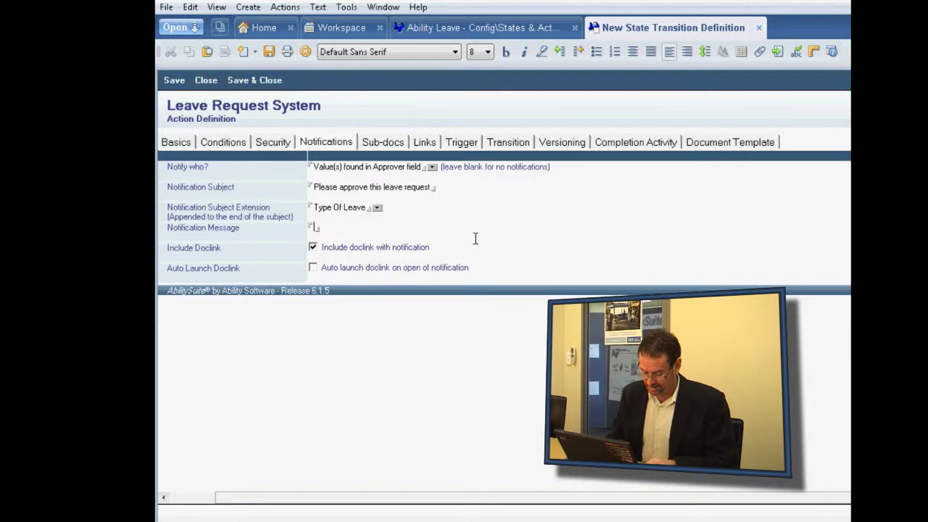
pyautogui.write('Please review and approove ')
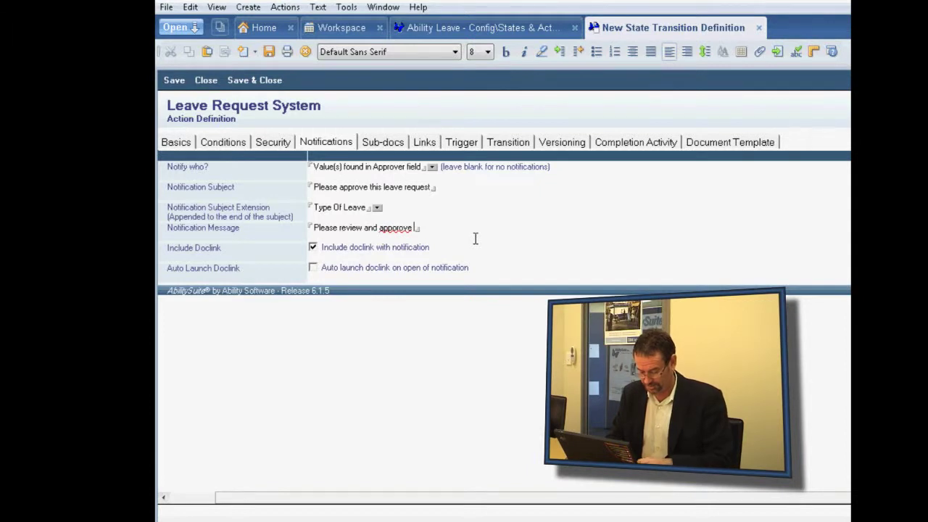
pyautogui.write('of decline')
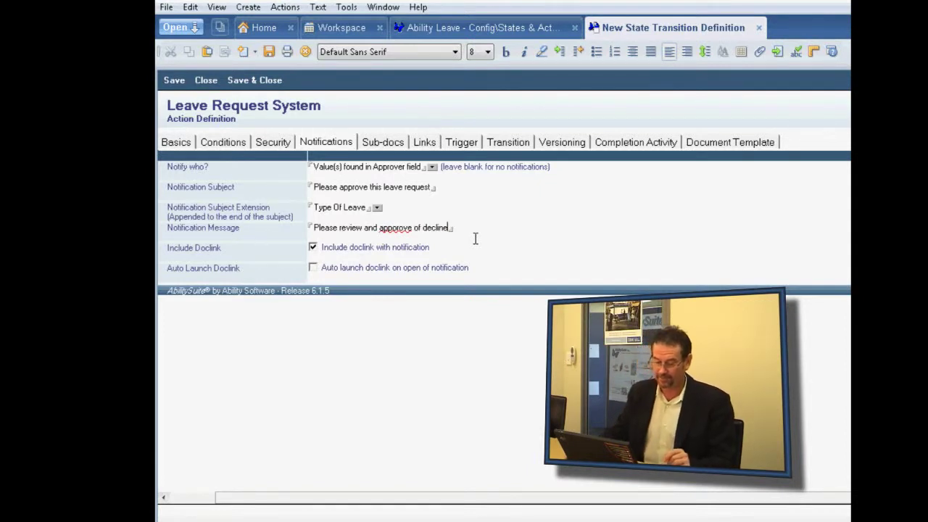
pyautogui.rightClick(401, 227)
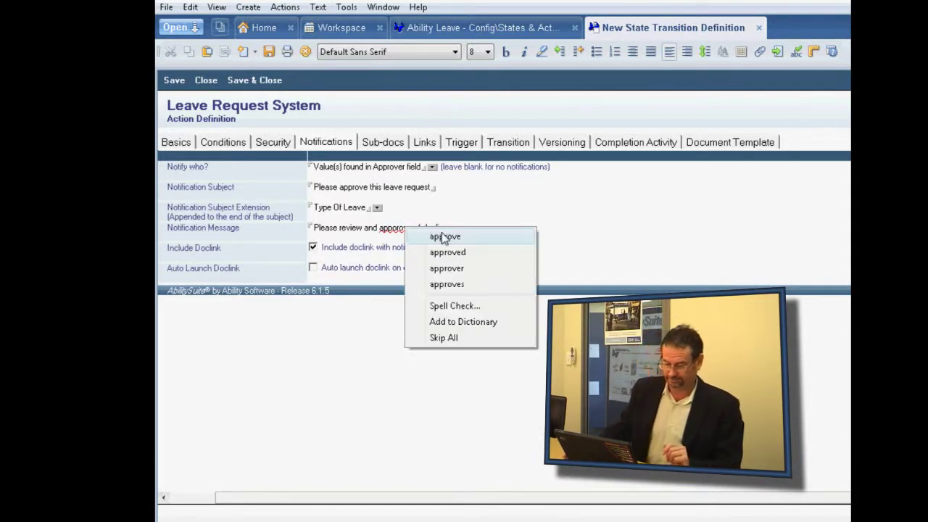
pyautogui.click(442, 236)
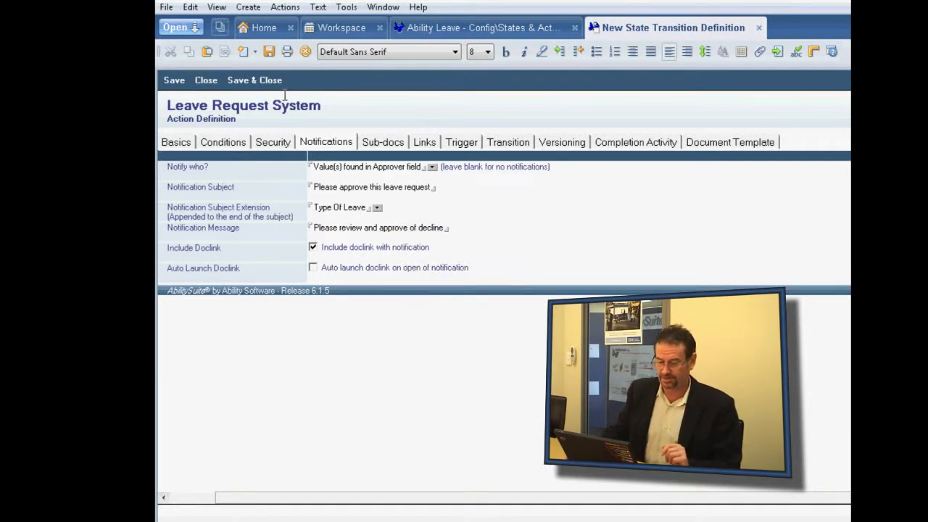
# Step: Save and close the 'Send Fpor Approval' action and collapse the configuration options
pyautogui.click(255, 80)
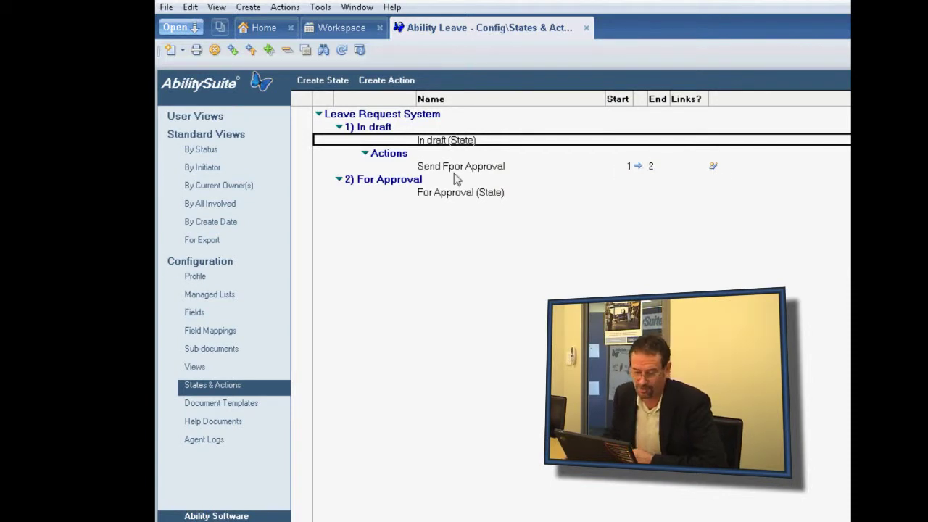
pyautogui.click(223, 263)
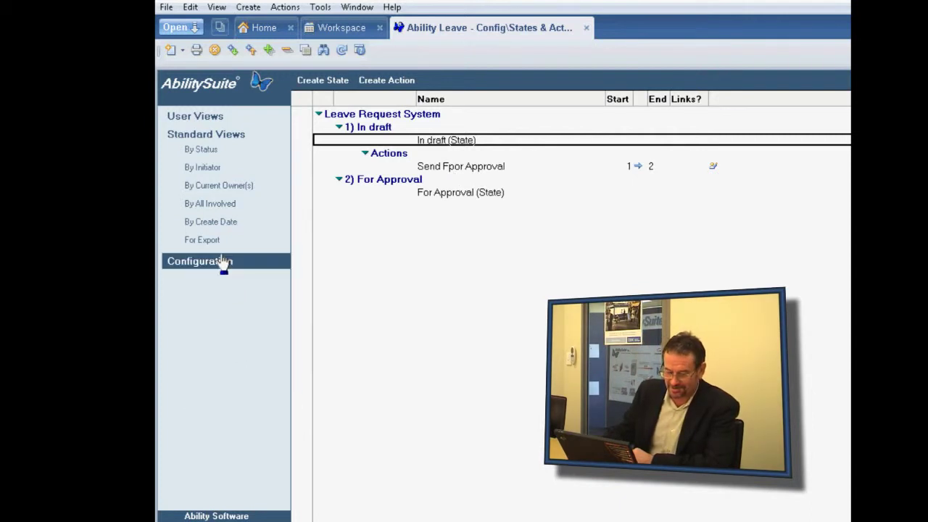
# Step: Open the In draft 05/05/2009 leave request from By Current Owner(s) and check its History
pyautogui.click(217, 186)
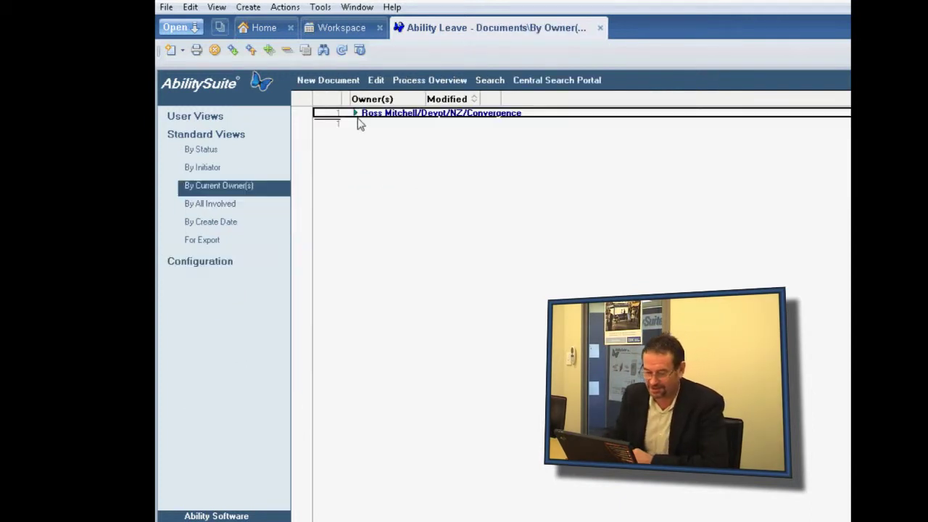
pyautogui.click(356, 115)
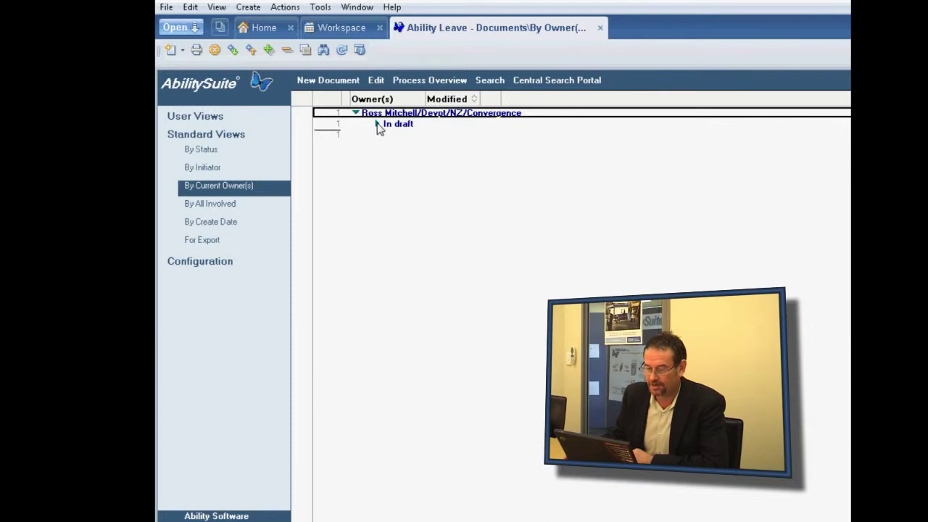
pyautogui.click(378, 124)
pyautogui.doubleClick(480, 139)
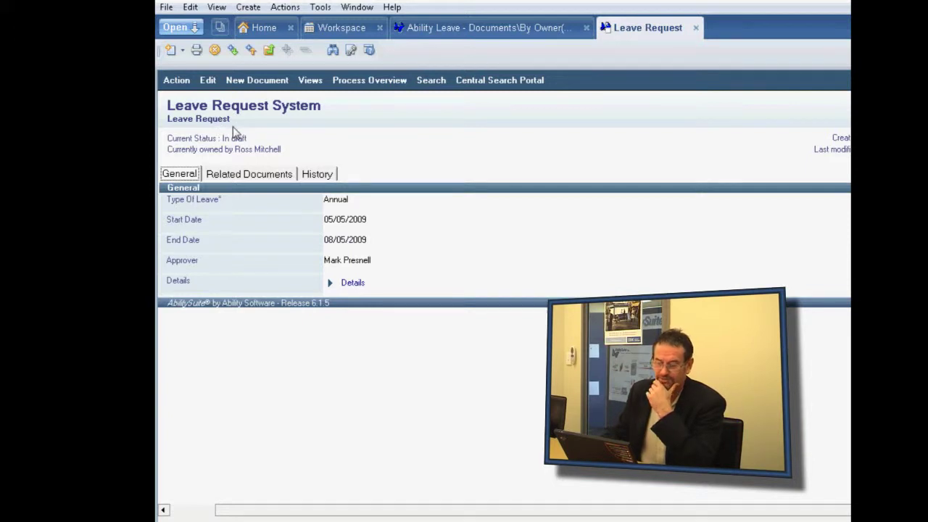
pyautogui.click(346, 174)
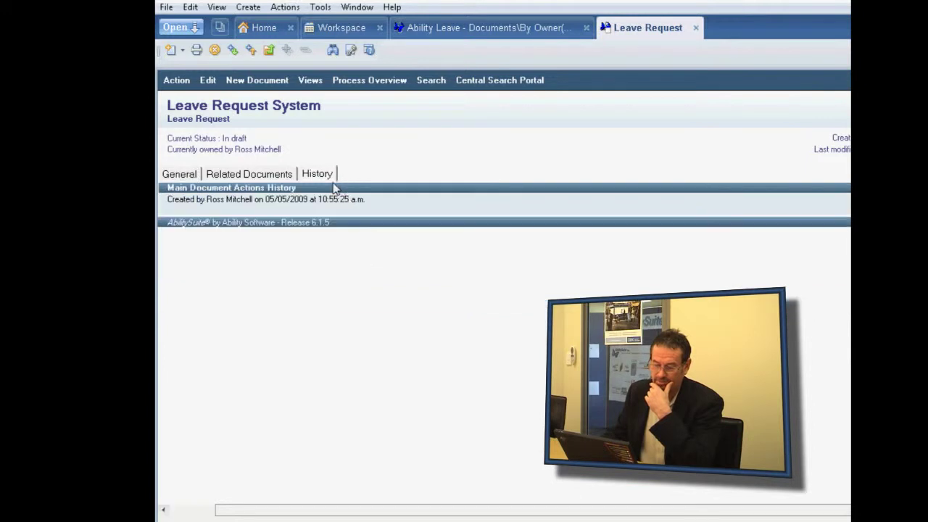
pyautogui.click(182, 175)
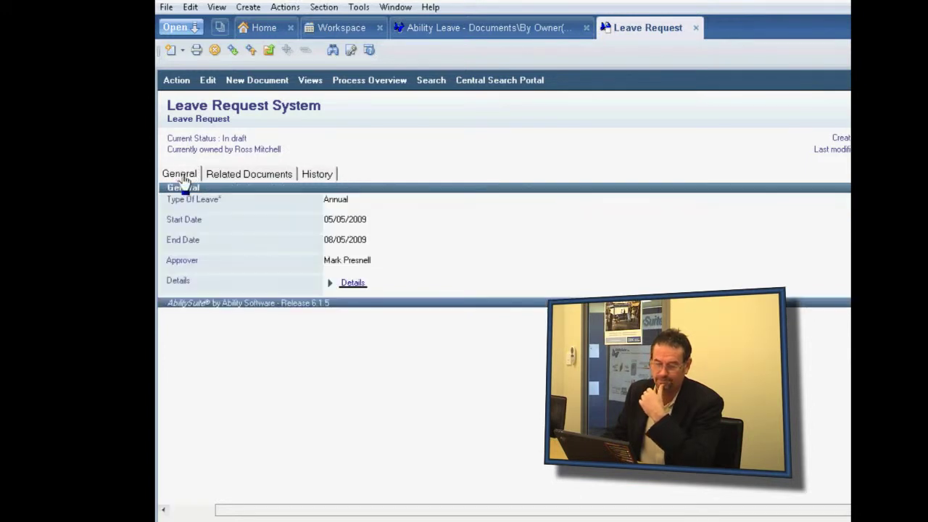
# Step: Edit the leave request, run Send For Approval, and view documents By Status
pyautogui.click(204, 81)
pyautogui.click(183, 88)
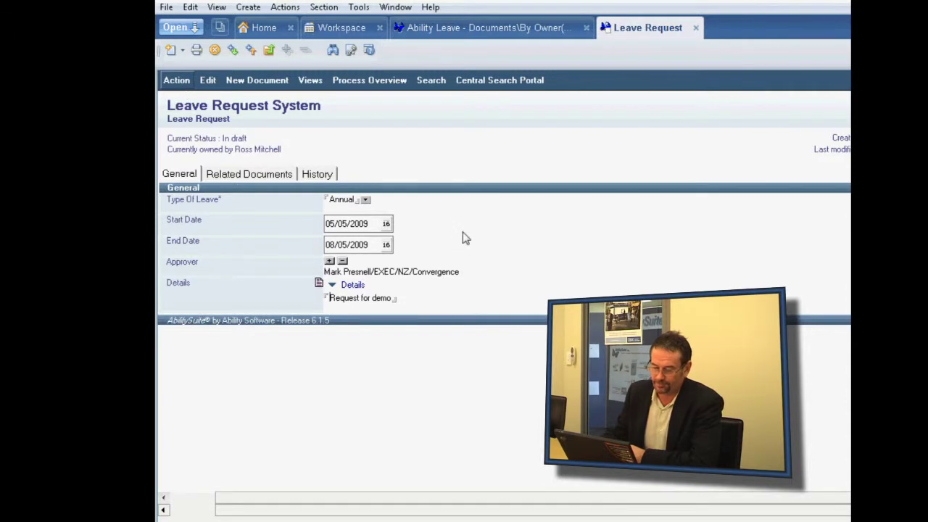
pyautogui.click(512, 145)
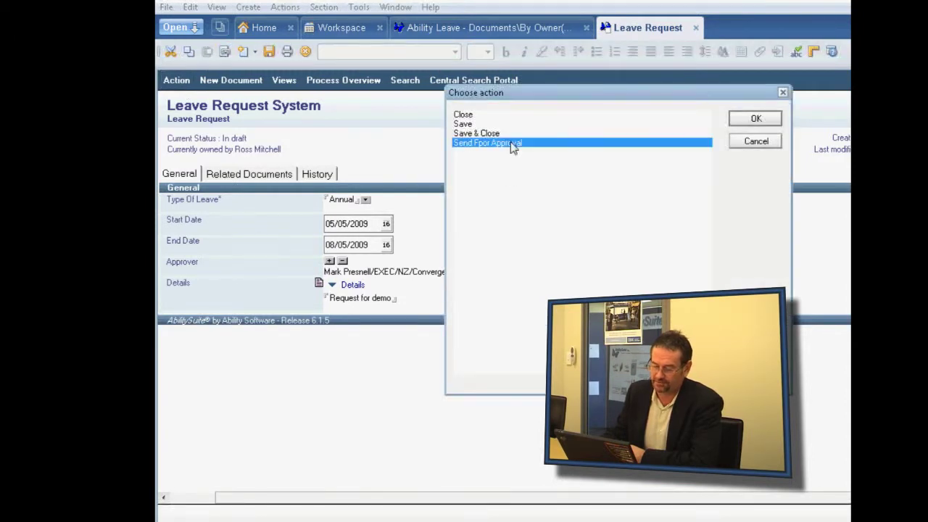
pyautogui.click(756, 119)
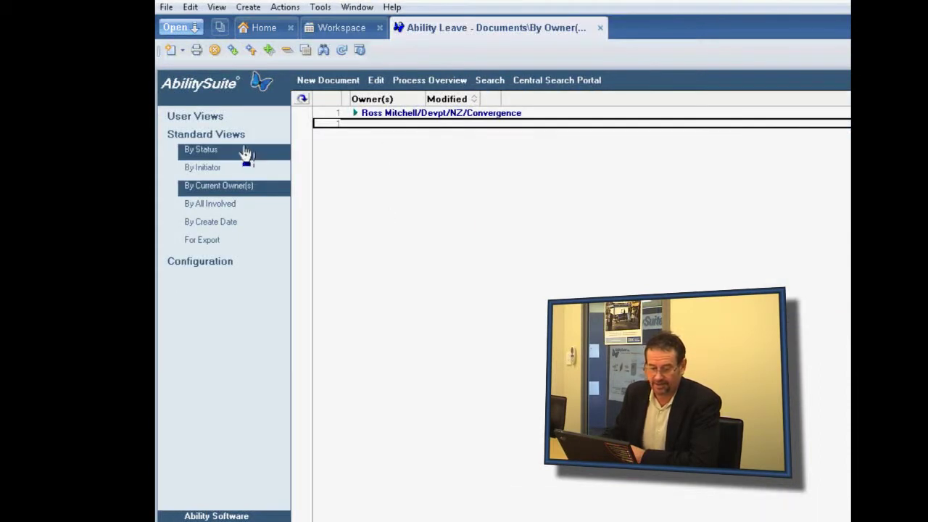
pyautogui.click(246, 152)
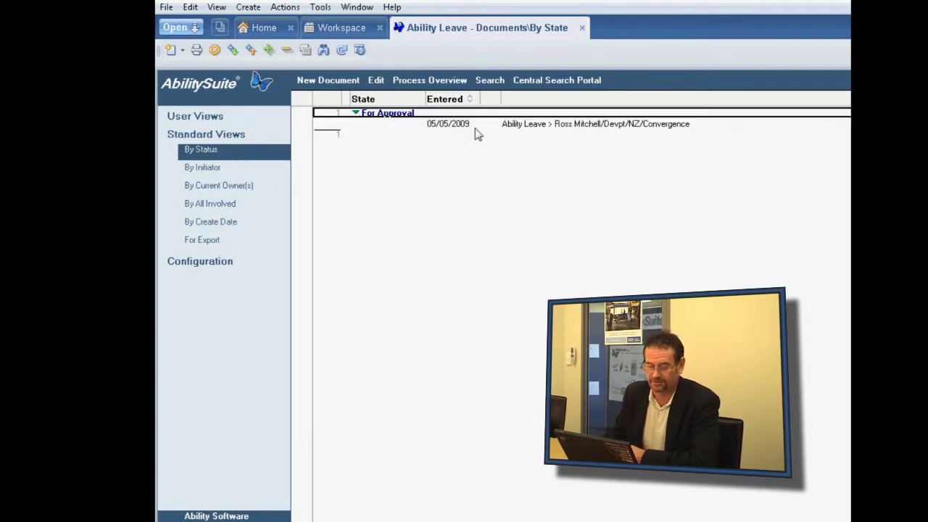
# Step: Select the For Approval state in States & Actions and create a new action for it
pyautogui.click(202, 261)
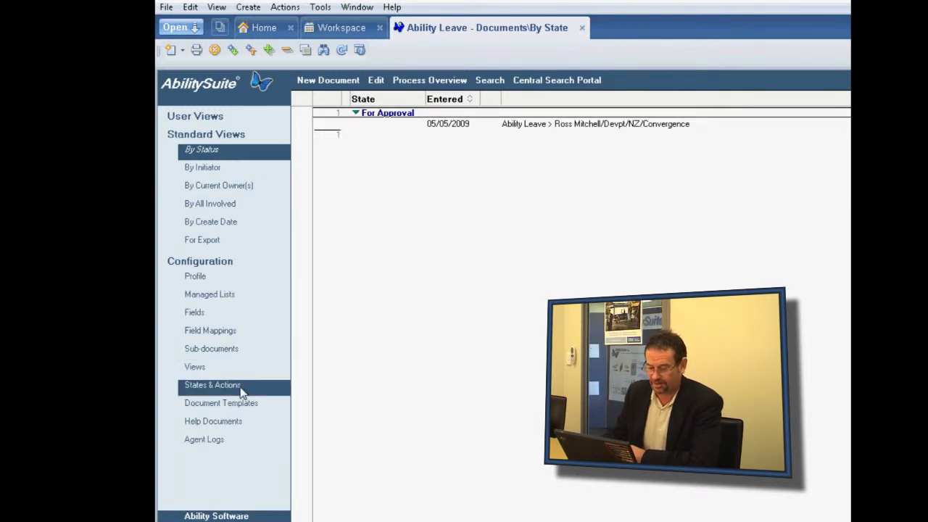
pyautogui.click(241, 391)
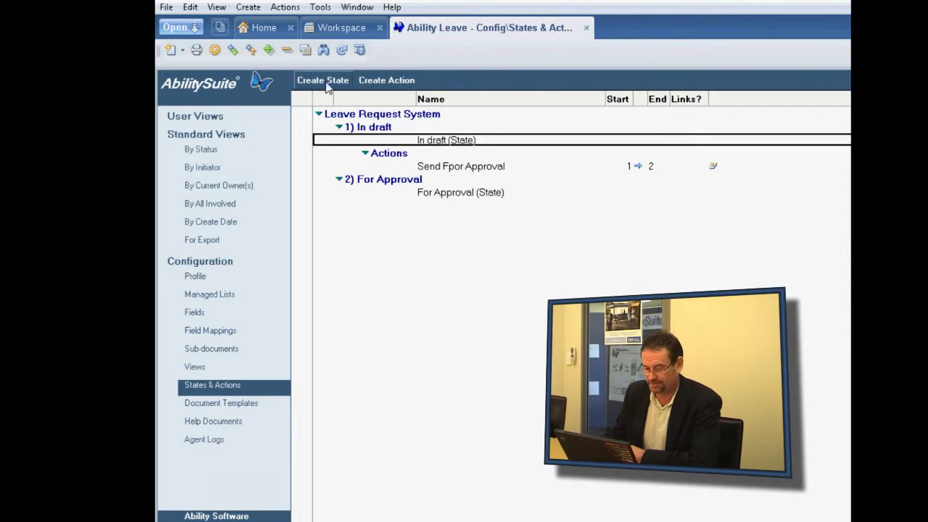
pyautogui.click(433, 194)
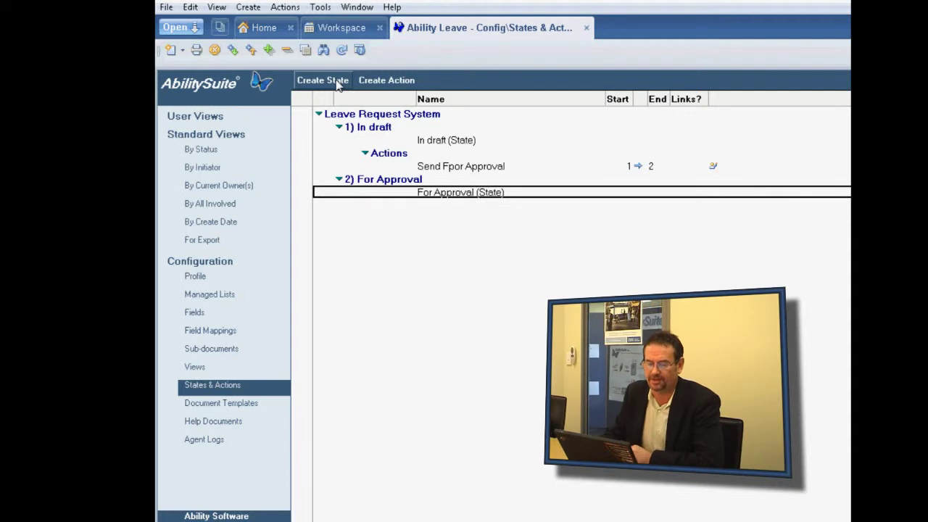
pyautogui.click(385, 81)
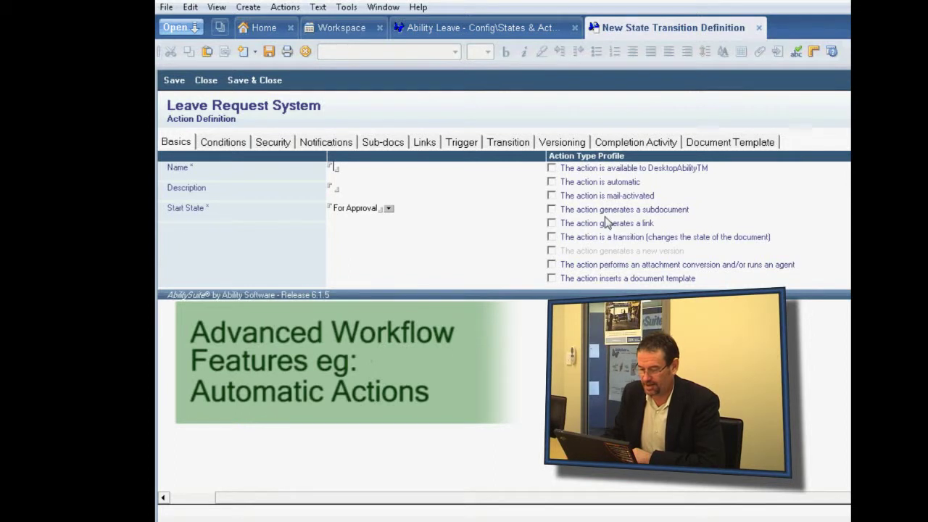
# Step: Make the action automatic, triggered 2 days after the date the form entered its current state
pyautogui.click(552, 181)
pyautogui.click(461, 143)
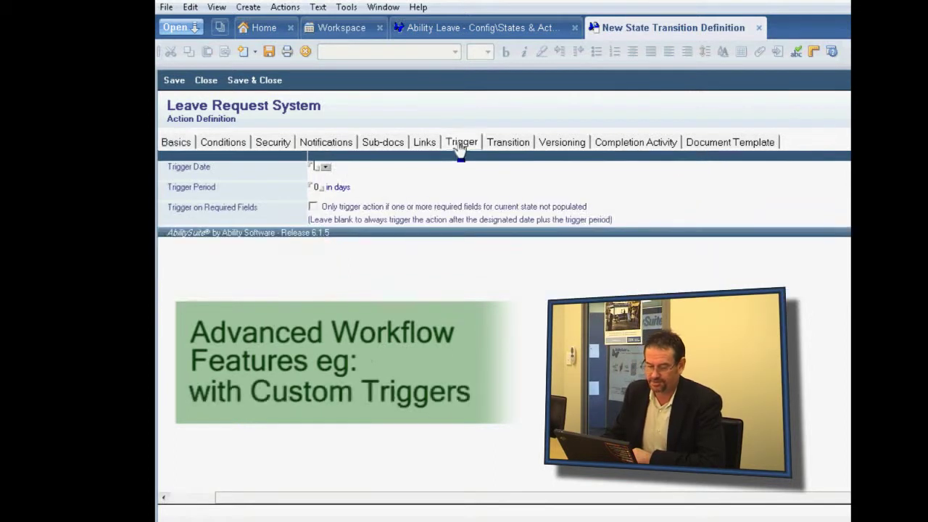
pyautogui.click(325, 167)
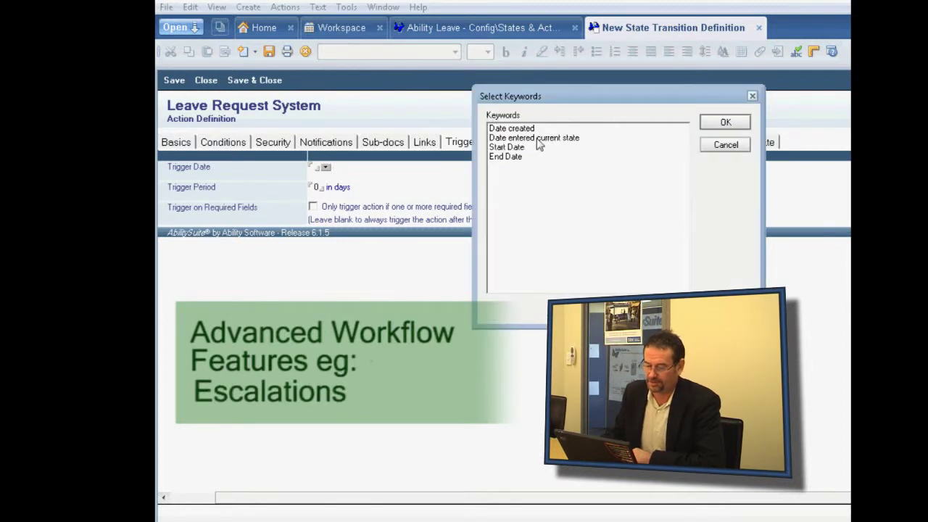
pyautogui.click(638, 137)
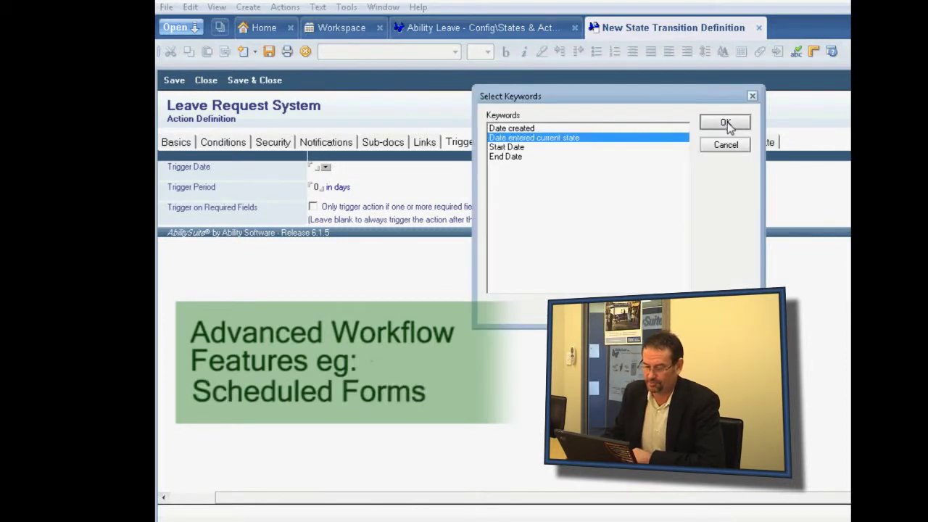
pyautogui.click(725, 123)
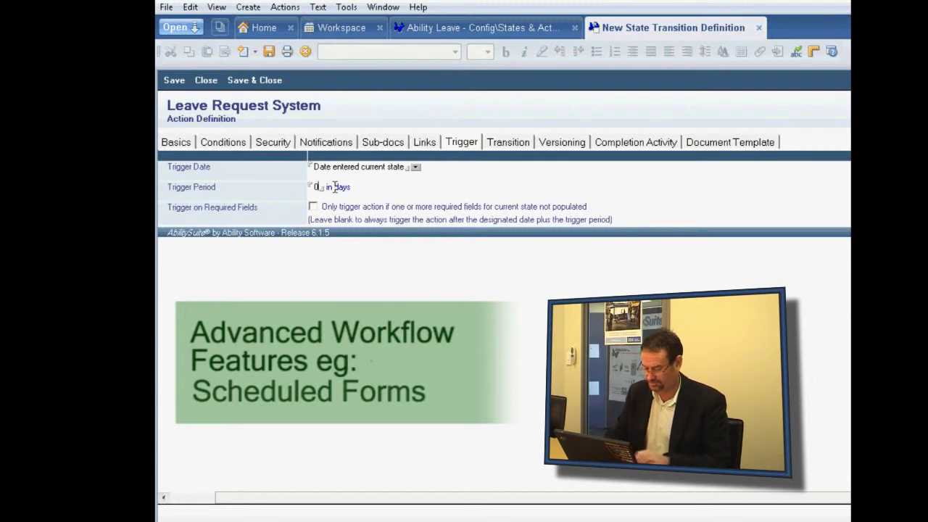
pyautogui.write('2')
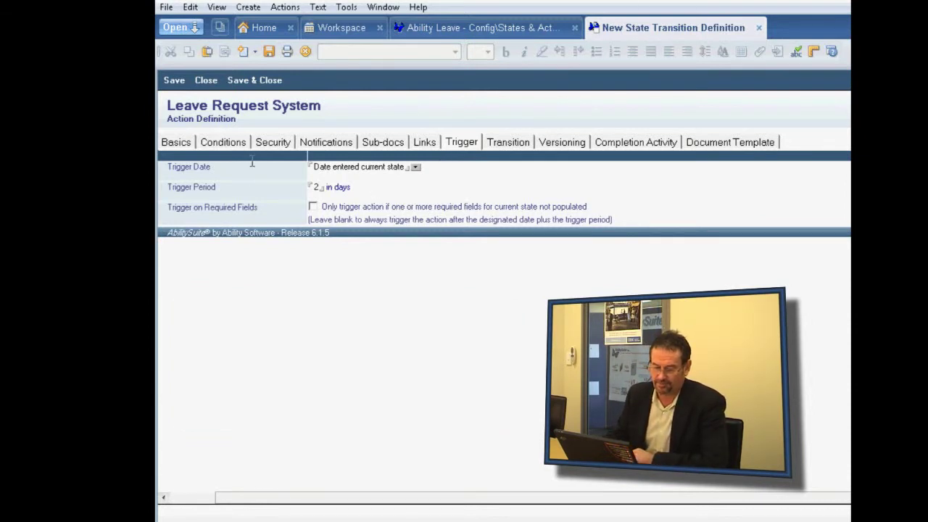
# Step: Set the action's notification recipient to Initiator
pyautogui.click(319, 145)
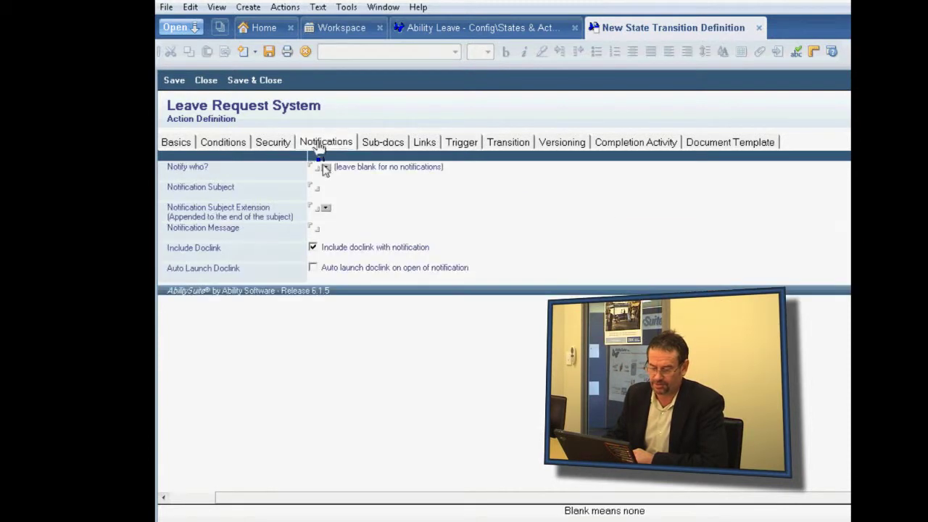
pyautogui.click(325, 167)
pyautogui.click(545, 129)
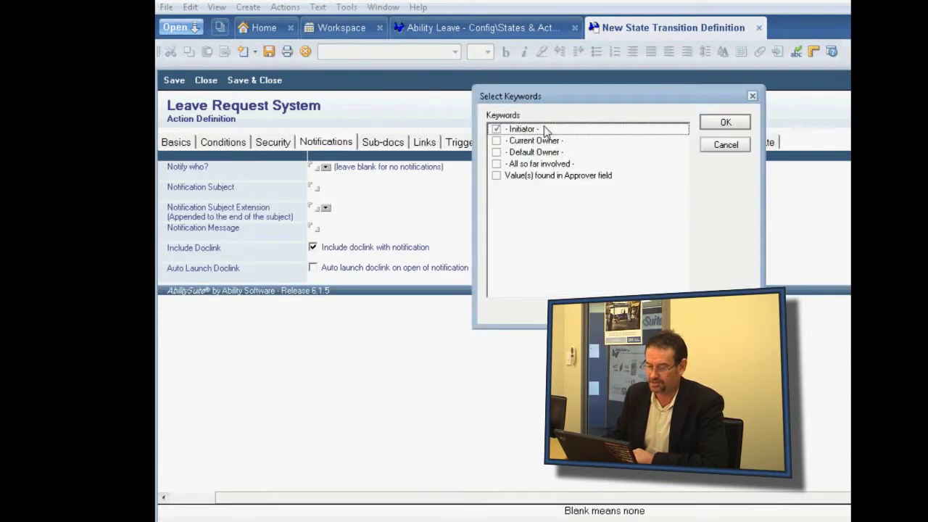
pyautogui.click(725, 122)
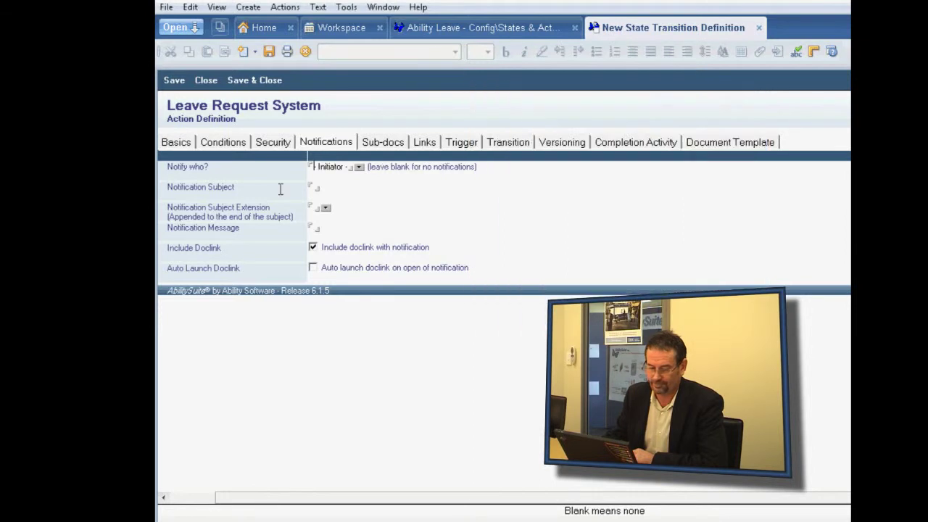
# Step: Enter the notification subject 'Your Leave Request has Not Been Actioned'
pyautogui.press('Tab')
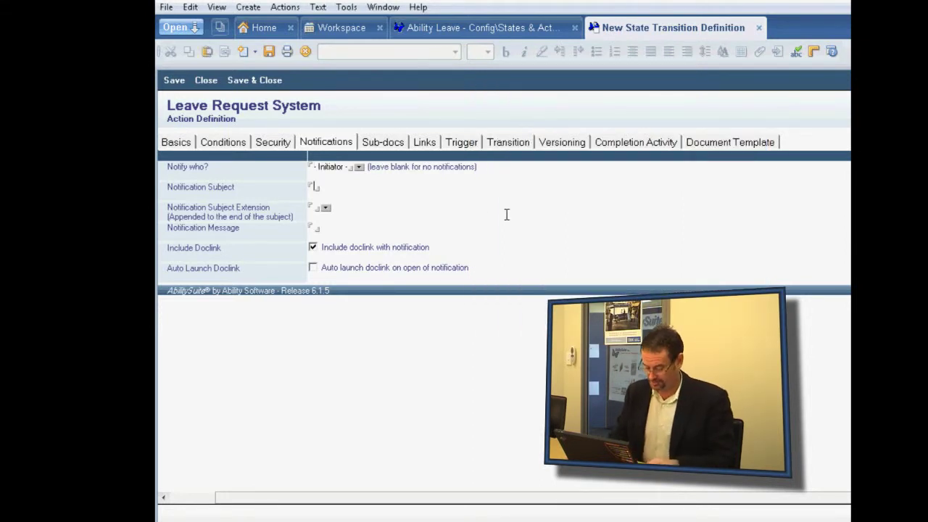
pyautogui.write('Your Leaqvce')
pyautogui.press('BackSpace')
pyautogui.press('BackSpace')
pyautogui.press('BackSpace')
pyautogui.press('BackSpace')
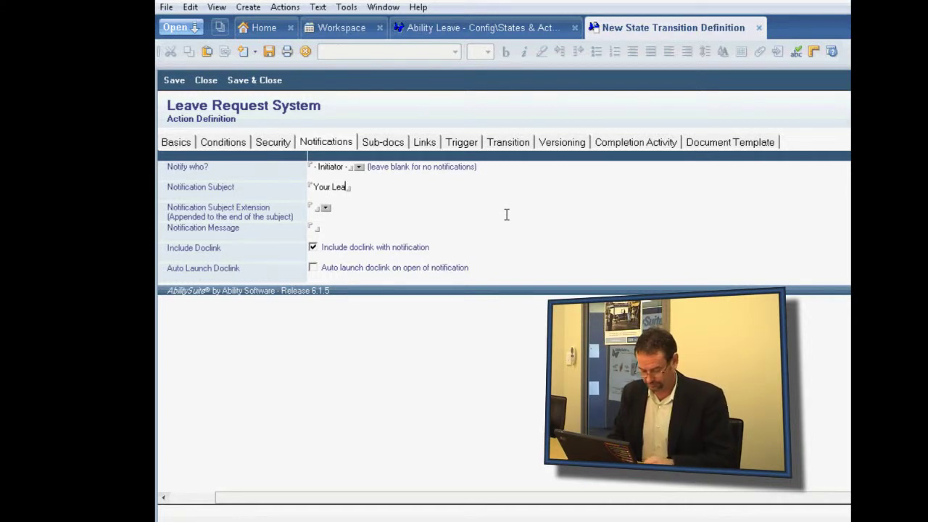
pyautogui.write('ve Re')
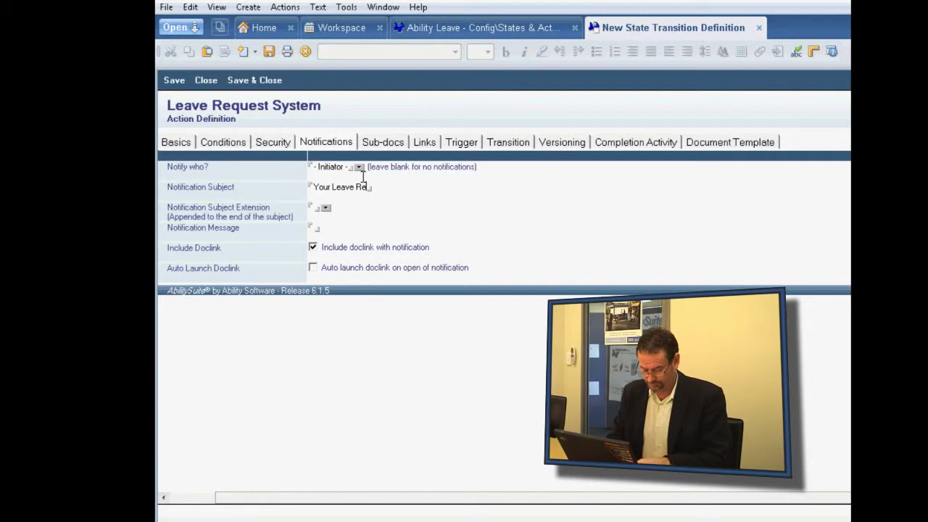
pyautogui.write('quest has ')
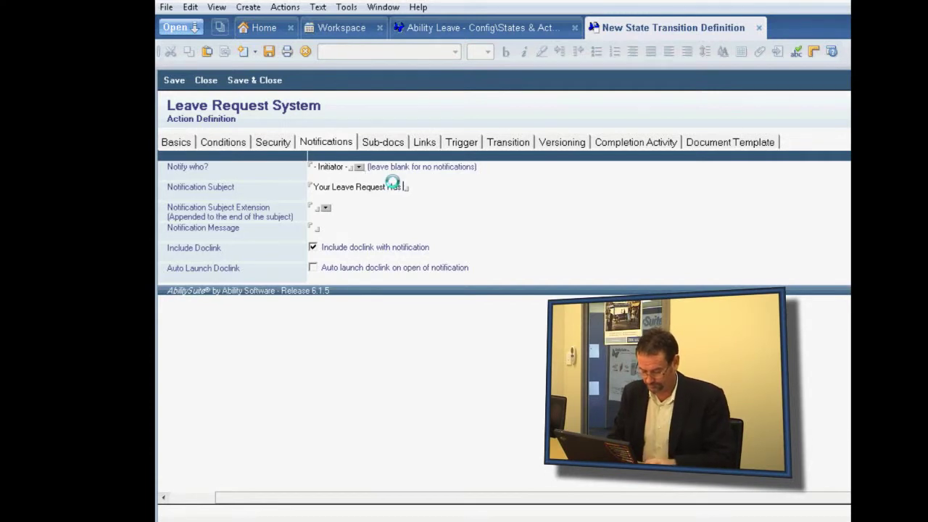
pyautogui.write('Not Ben')
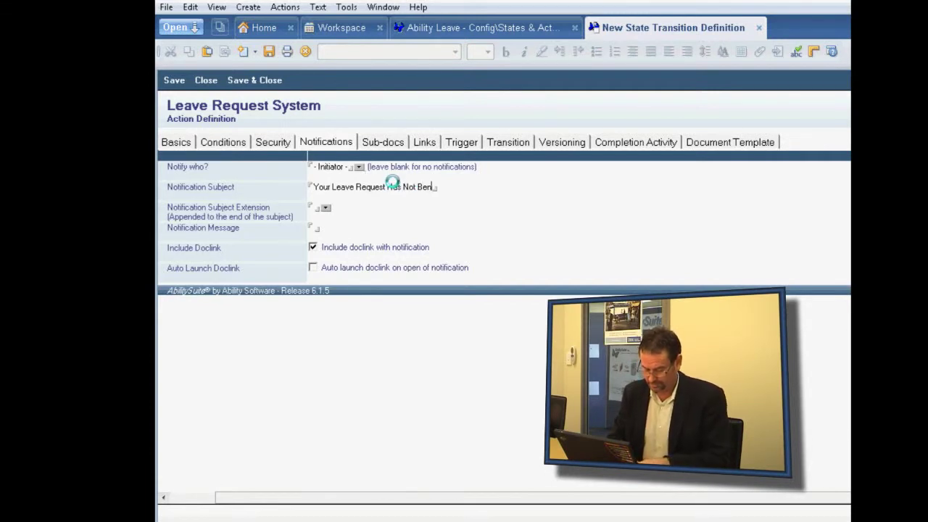
pyautogui.write(' Actioned')
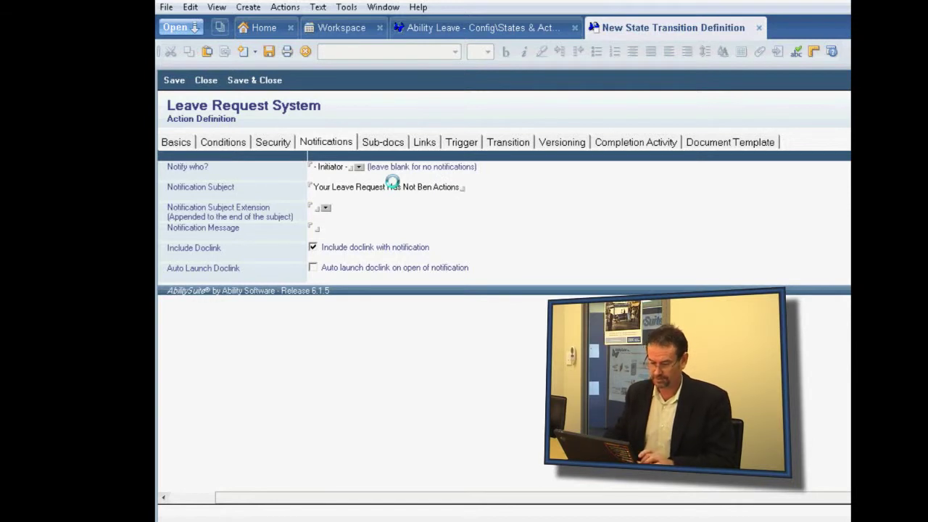
pyautogui.click(428, 187)
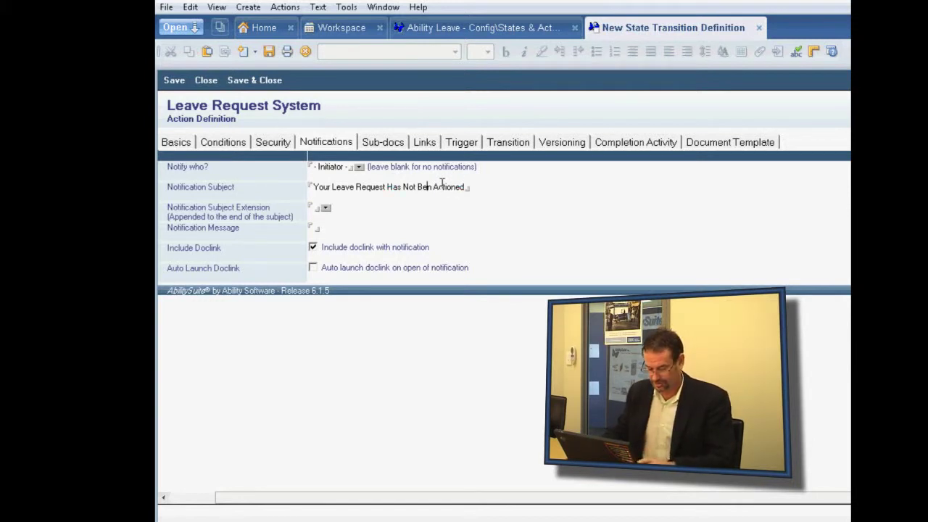
pyautogui.write('e')
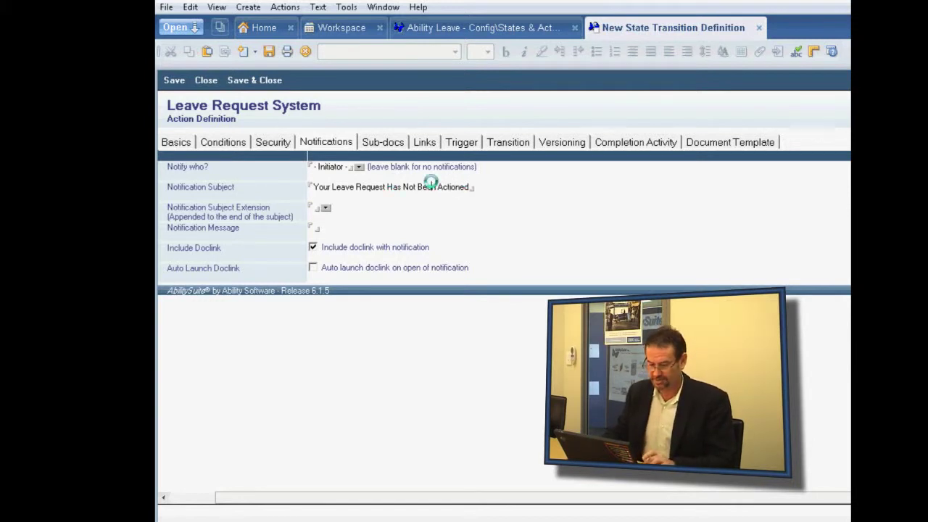
# Step: Add Type Of Leave as the subject extension and begin the message 'The approved selected has done nothing'
pyautogui.click(326, 209)
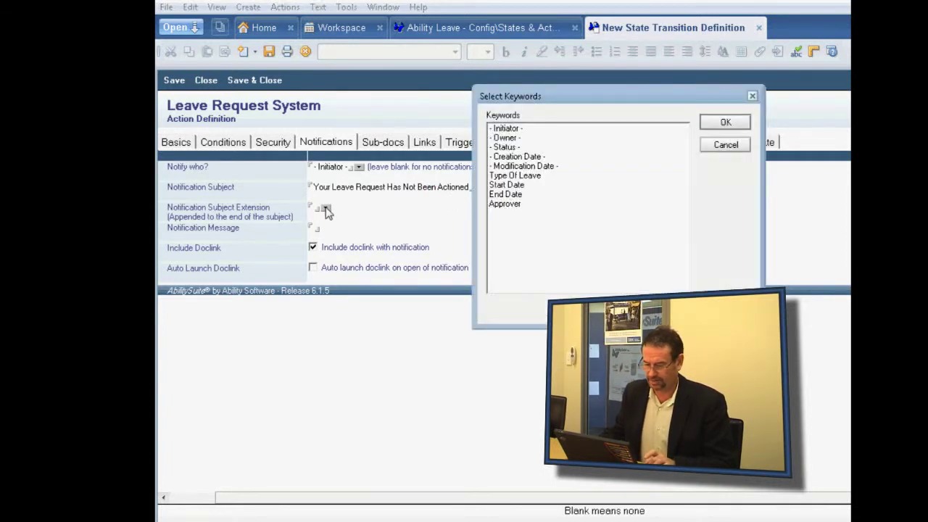
pyautogui.click(515, 175)
pyautogui.click(721, 123)
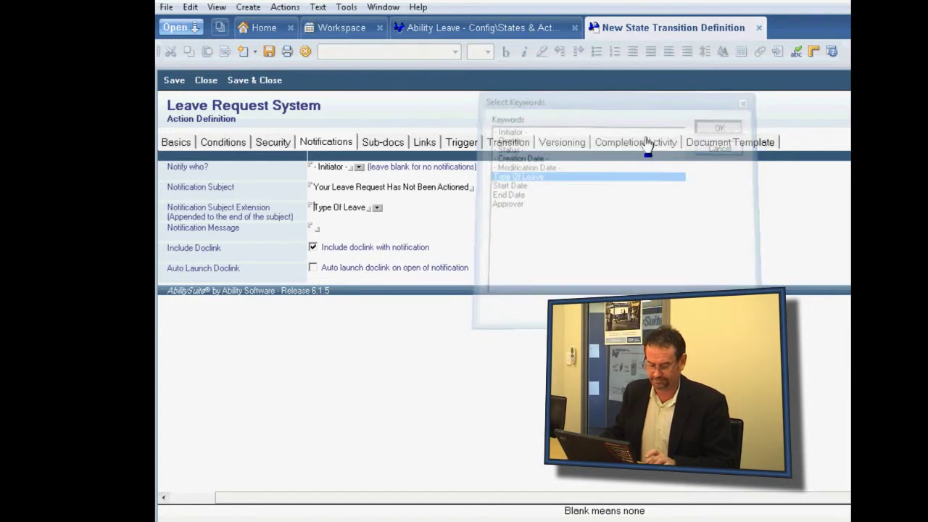
pyautogui.click(314, 229)
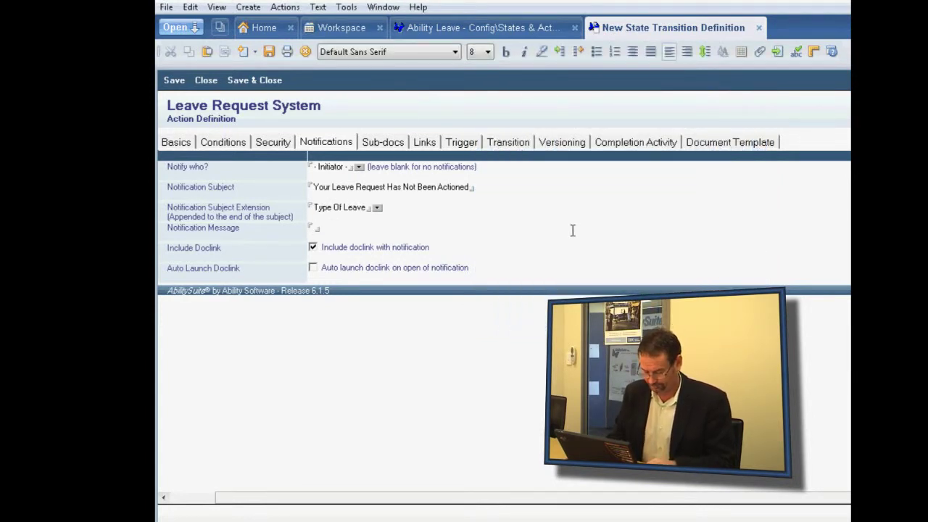
pyautogui.write('The approved')
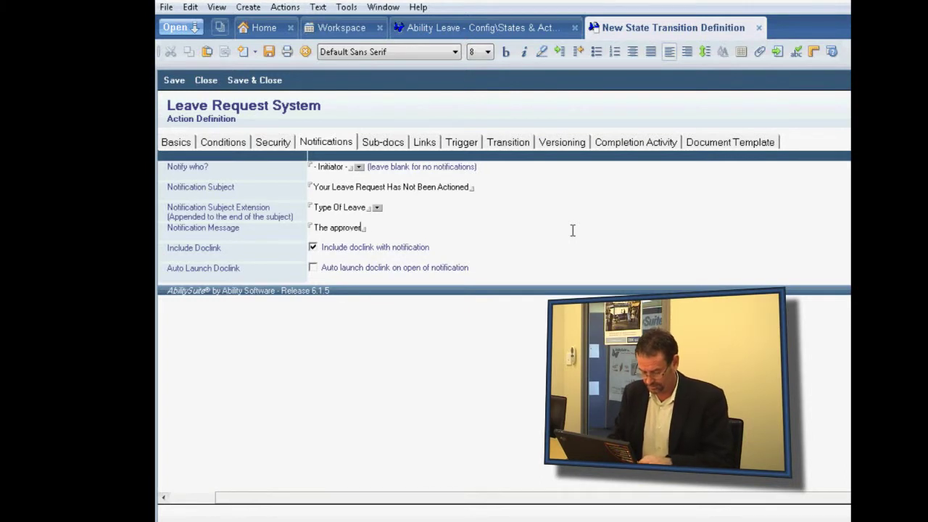
pyautogui.write(' selected has ')
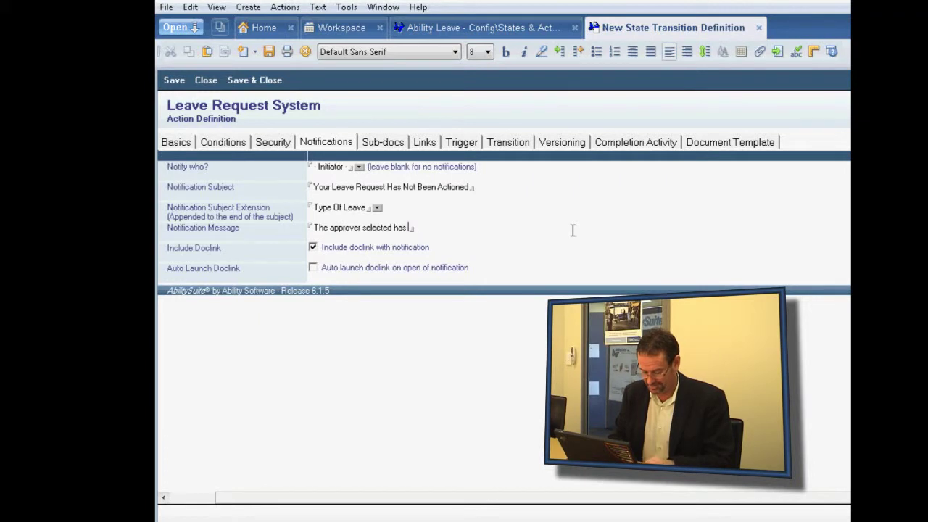
pyautogui.write('done n')
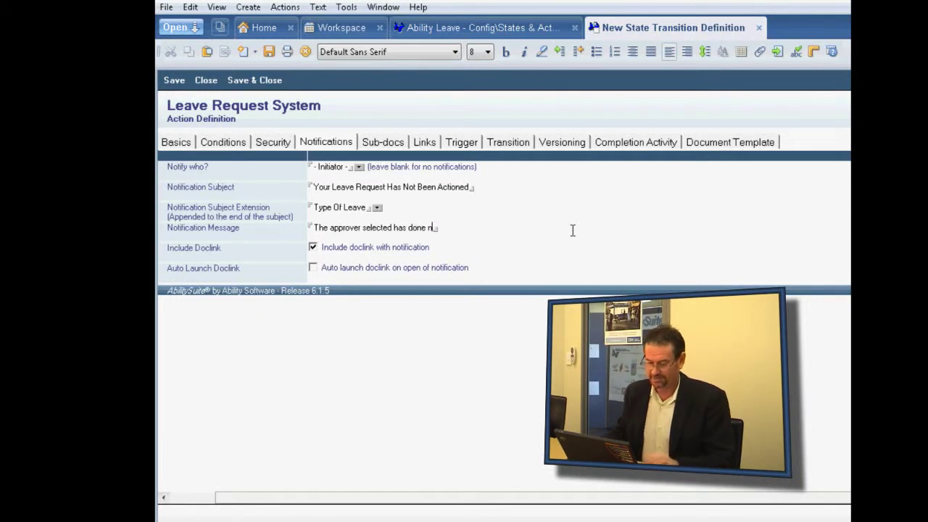
pyautogui.write('othing')
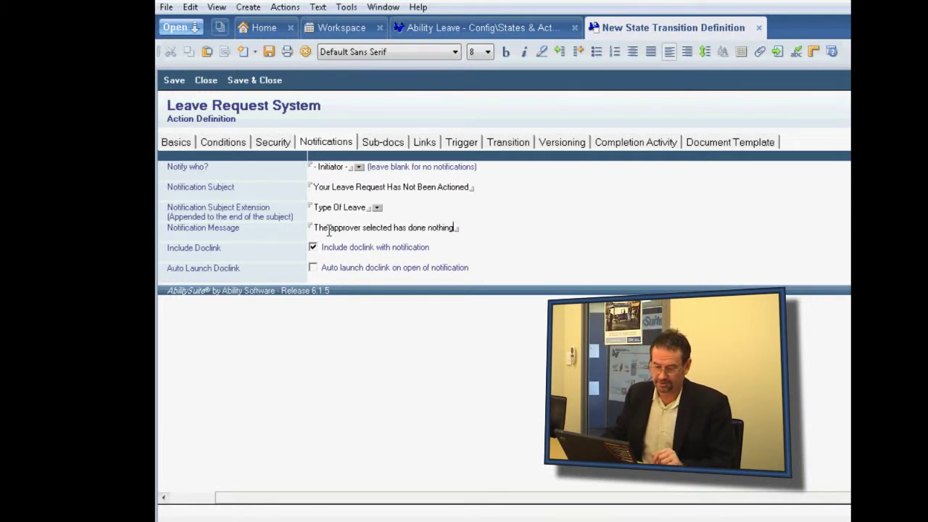
# Step: Enter 'Escalate' as the action's name in its basic details
pyautogui.click(178, 146)
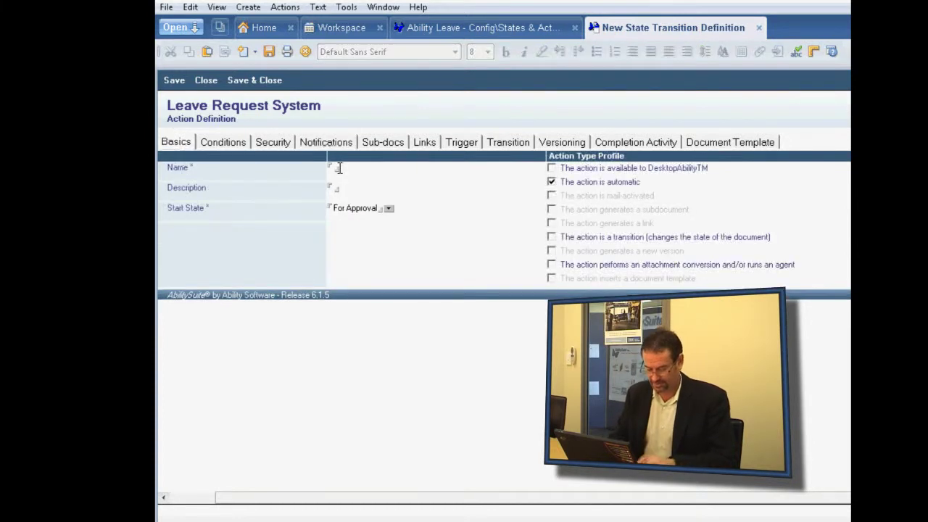
pyautogui.click(338, 169)
pyautogui.write('Escalate')
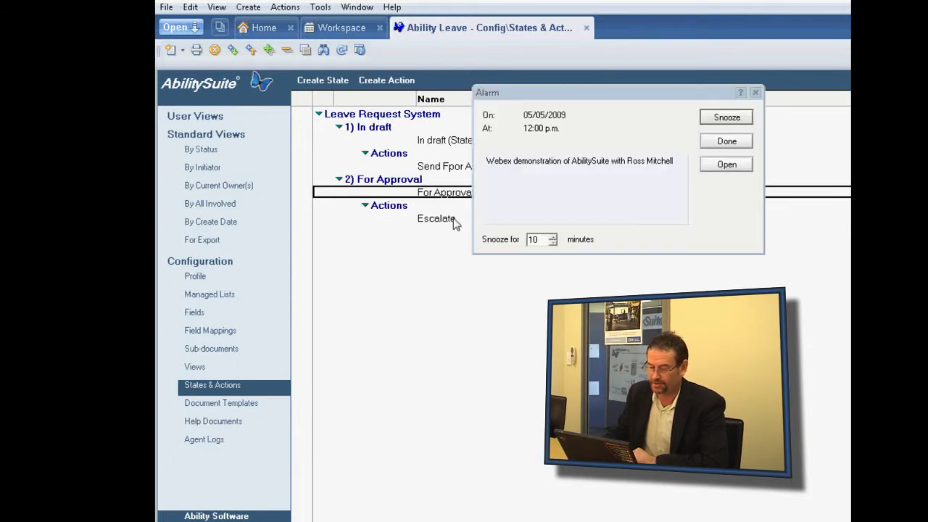
# Step: Close the reminder alarm with Done
pyautogui.click(738, 144)
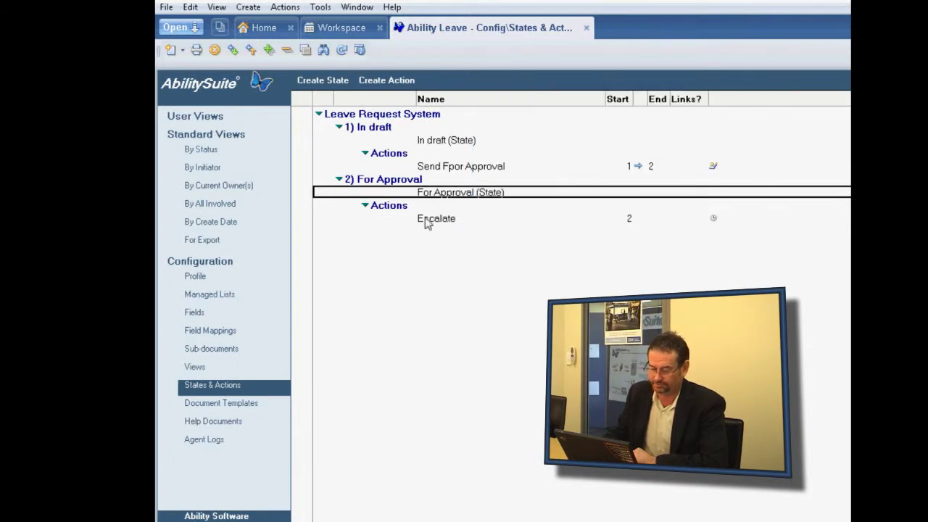